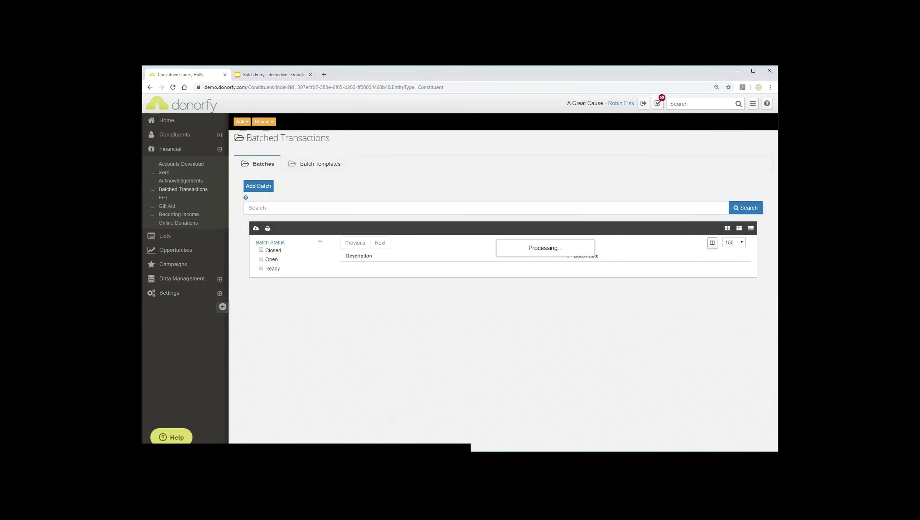
- Load the Christmas Appeal Cheque Batch template from Batch Templates and review its defaults
click(315, 164)
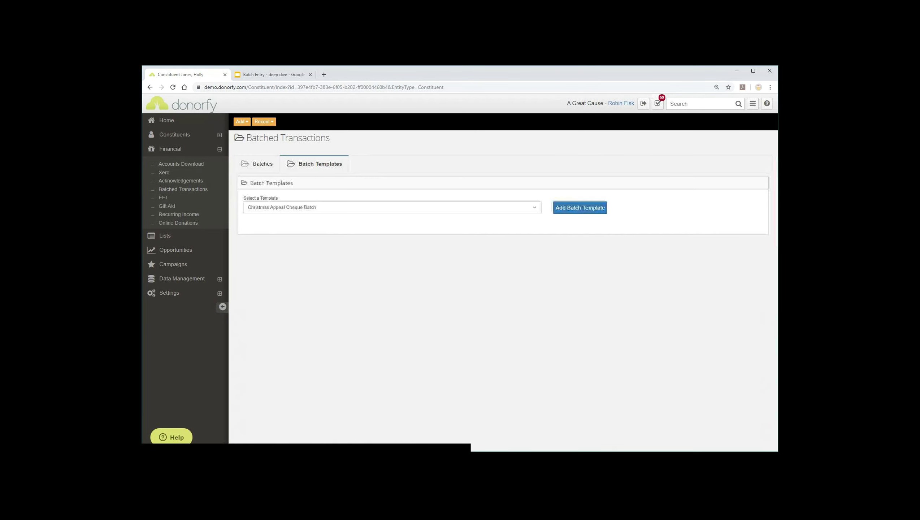
click(510, 208)
key(Return)
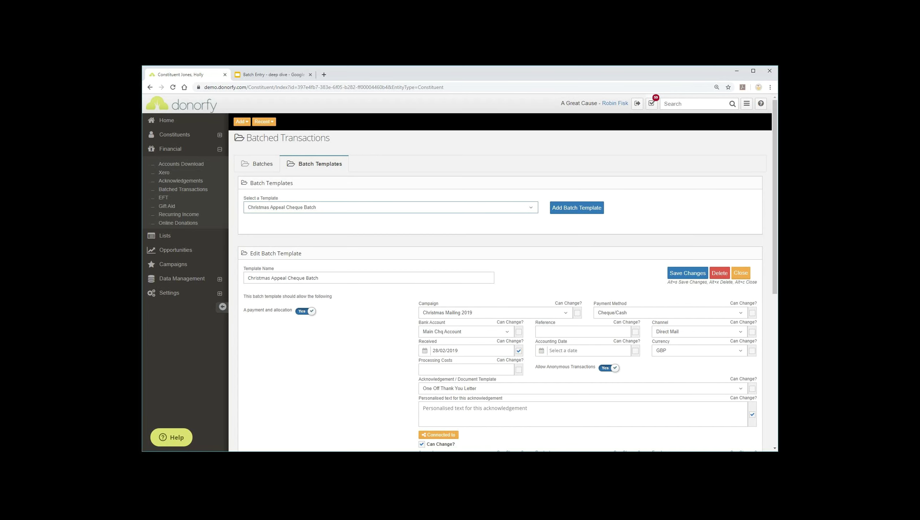
scroll(460, 273, down, 2)
scroll(460, 273, down, 1)
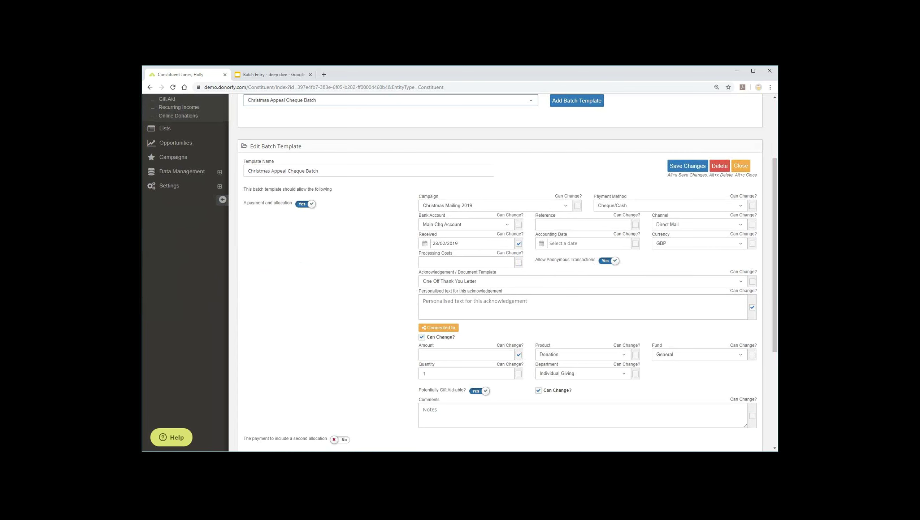
scroll(460, 273, down, 1)
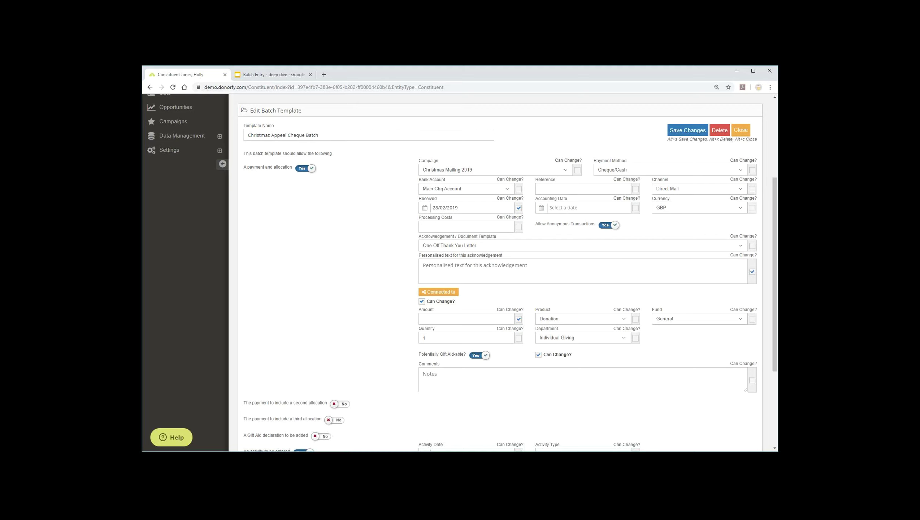
- Lock the campaign, allow payment method changes, set Reference Ref12345, and save the template
drag(244, 168, 291, 167)
click(577, 170)
click(752, 171)
text(Ref12345)
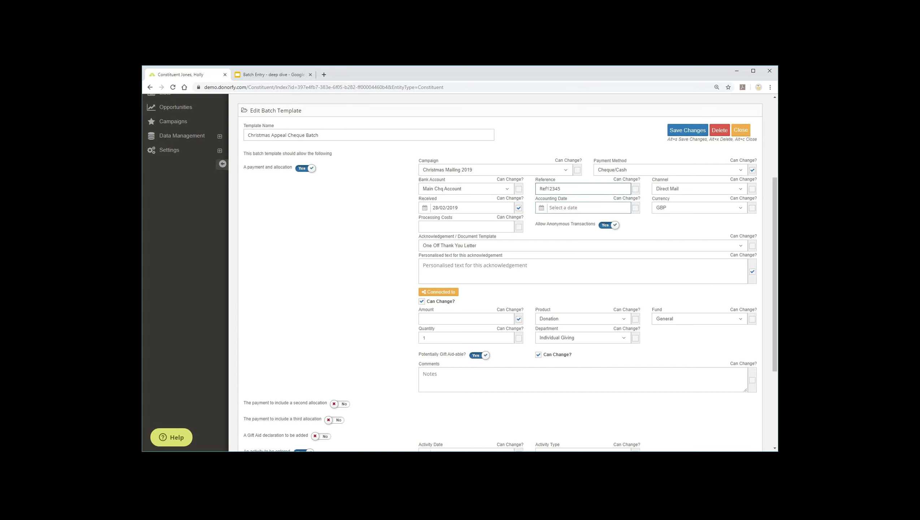
key(Tab)
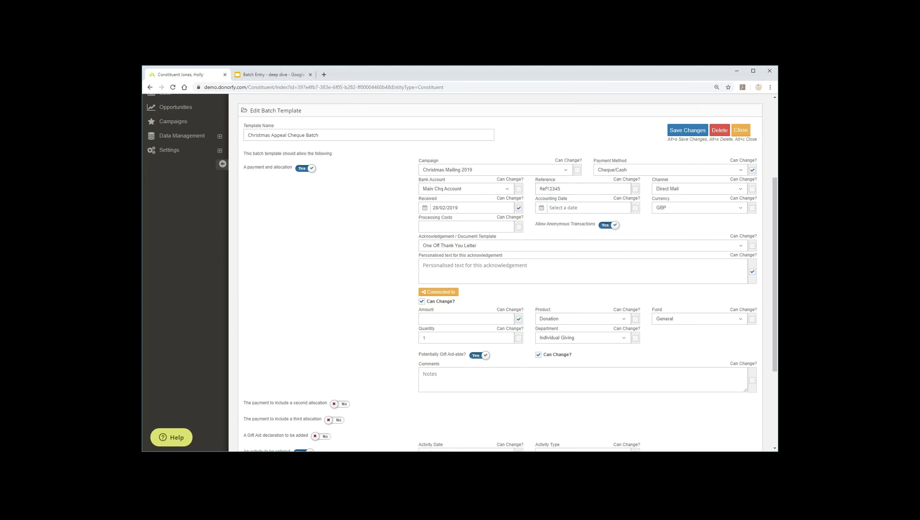
key(alt+s)
- Review the template further, toggling the Gift Aid declaration section on and back off
drag(247, 167, 292, 168)
scroll(499, 269, down, 3)
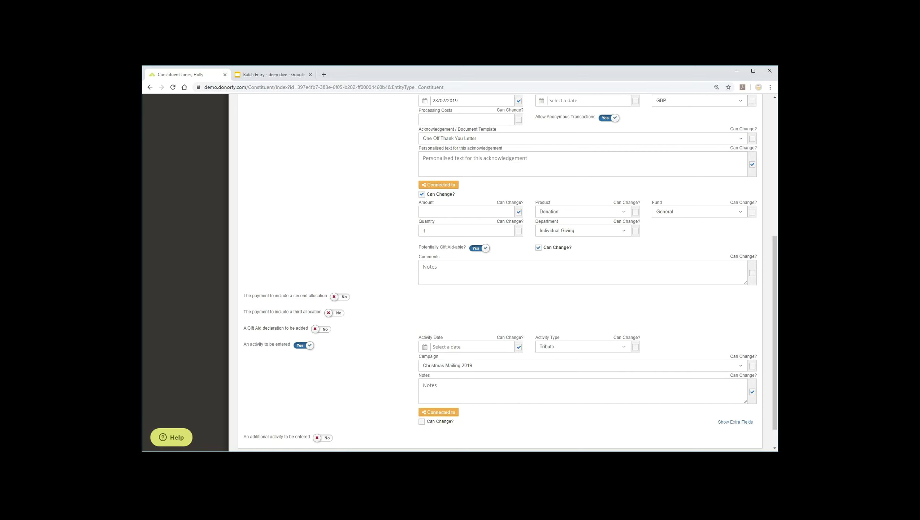
scroll(507, 272, down, 1)
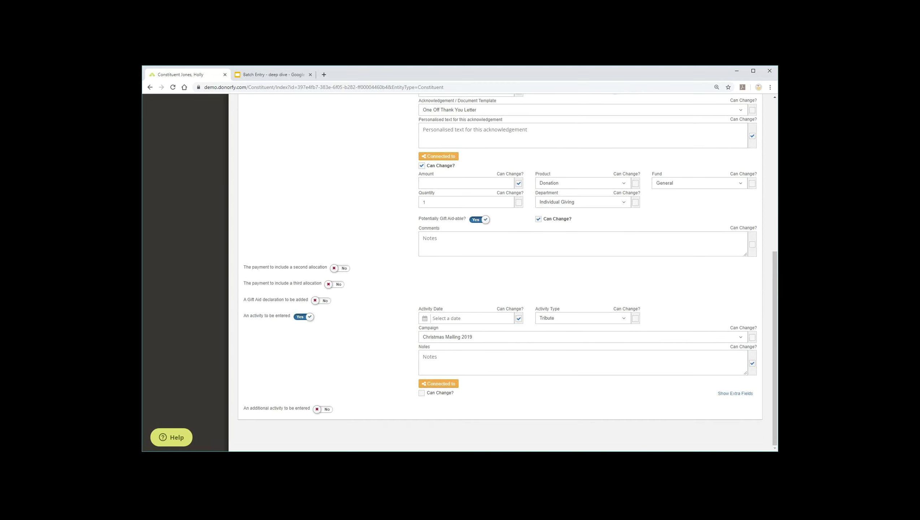
click(321, 301)
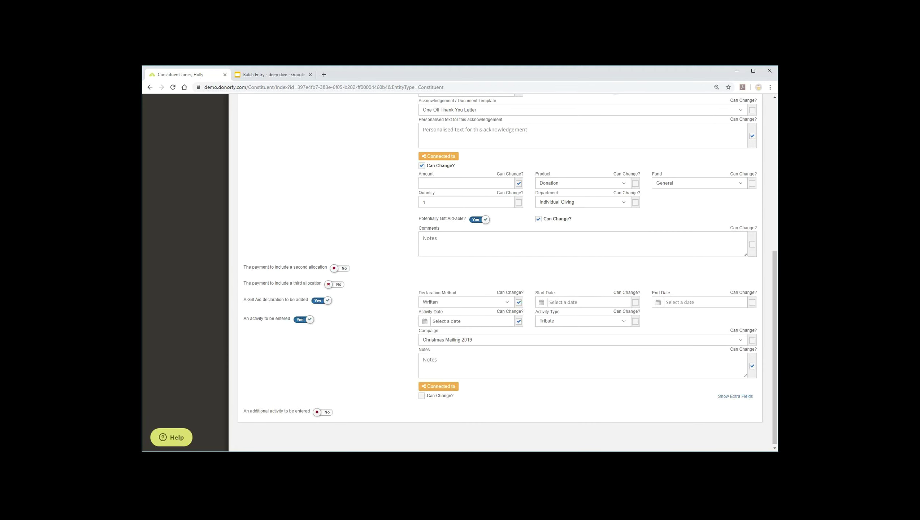
key(space)
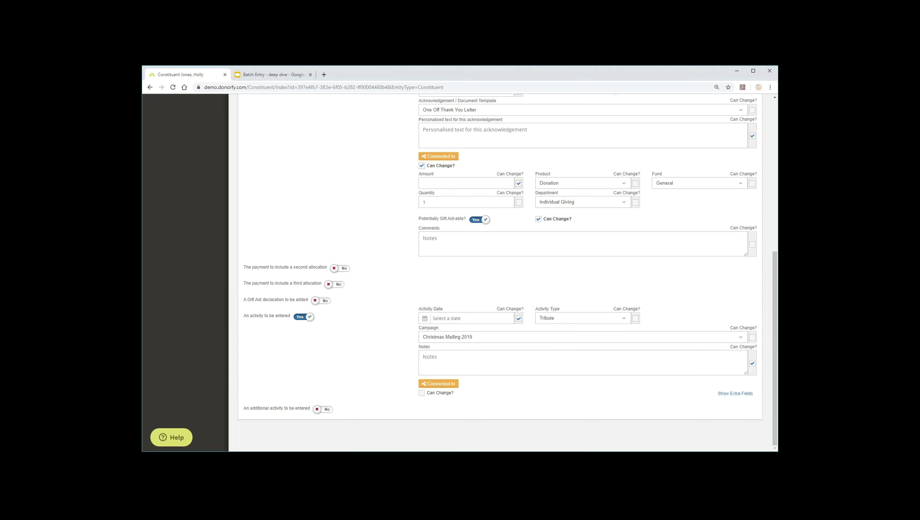
- Add a second activity, close the template editor, and advance to the template screenshot slide
click(323, 408)
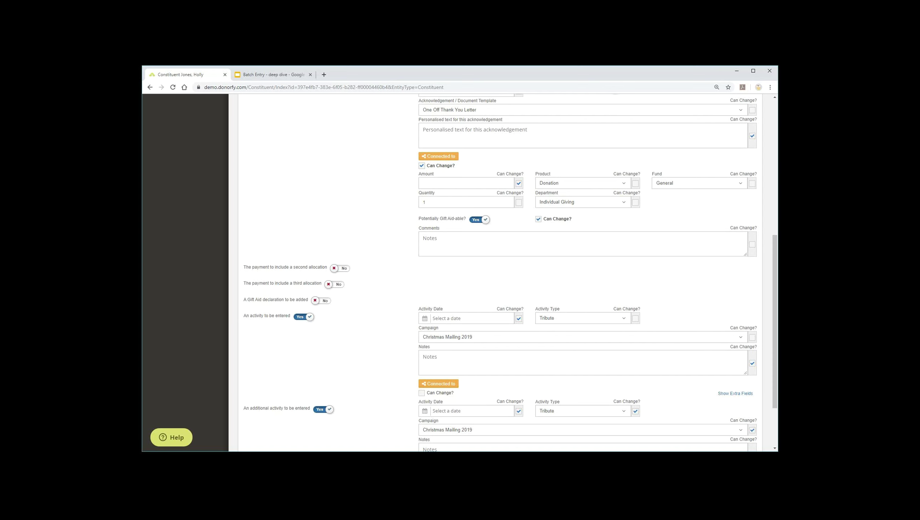
scroll(502, 273, up, 10)
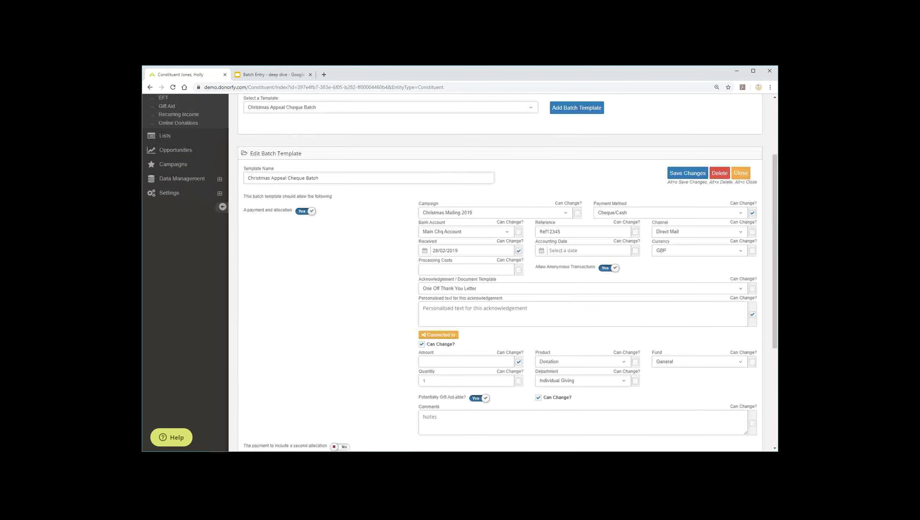
key(alt+c)
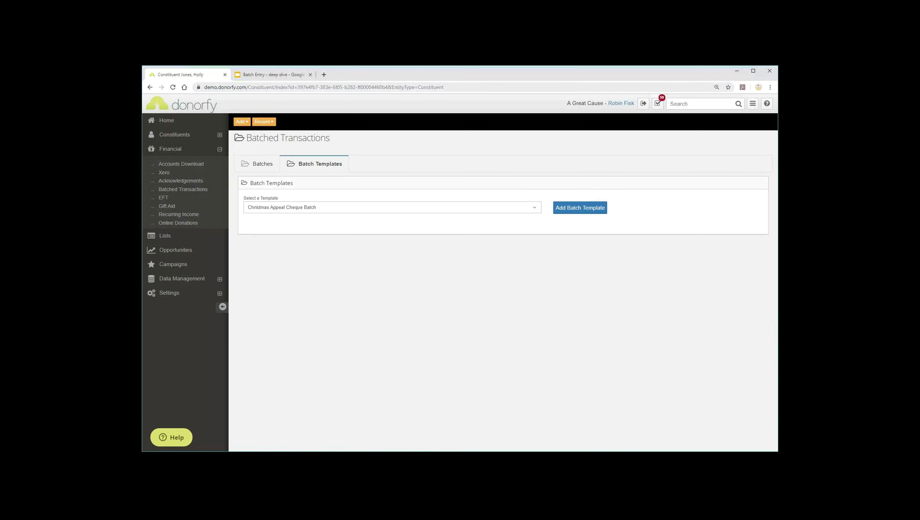
key(ctrl+Tab)
key(Right)
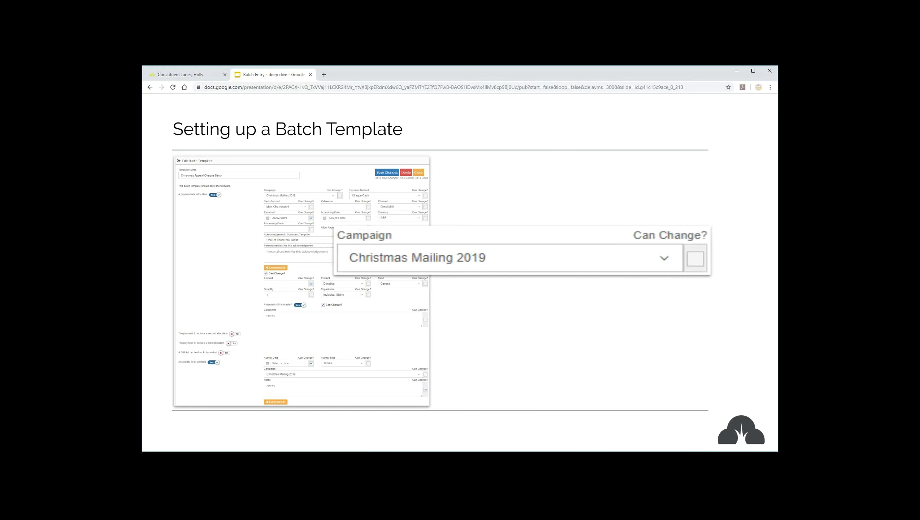
- Show the slide on entering batches, then return to Donorfy's Batch Templates page
key(Right)
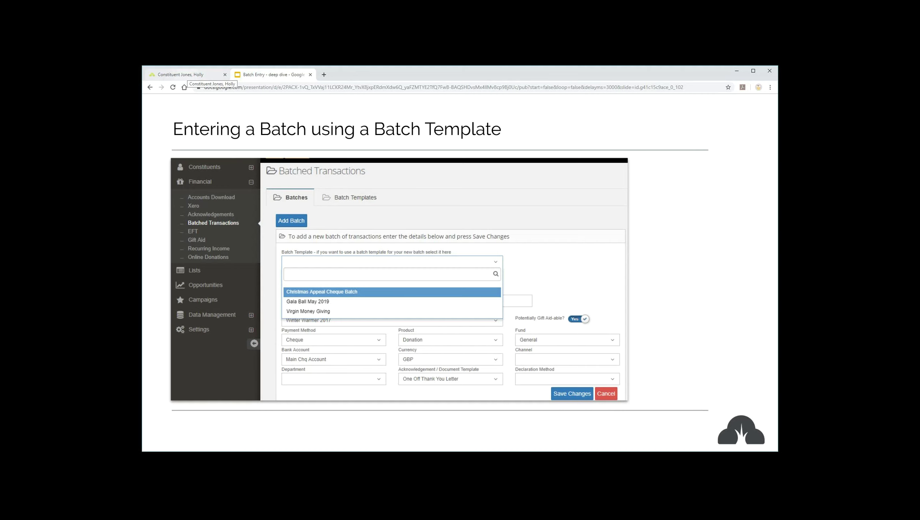
click(186, 75)
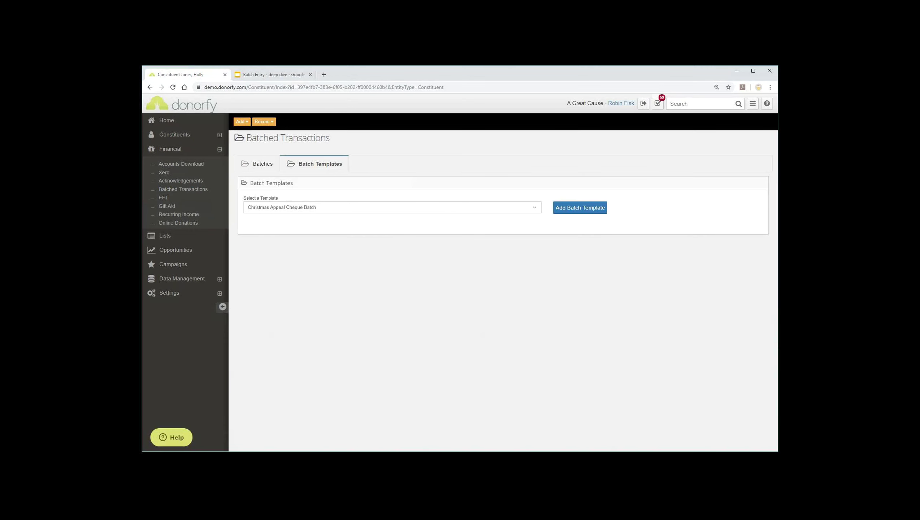
- Start a new batch from Christmas Appeal Cheque Batch with description '- CHRISTMAS 2019 CHEQUES E'
click(263, 163)
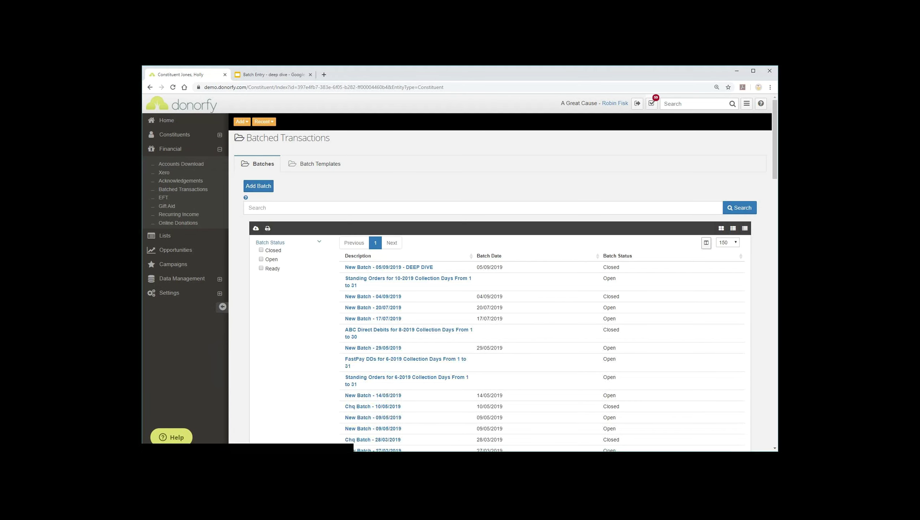
click(259, 186)
click(411, 225)
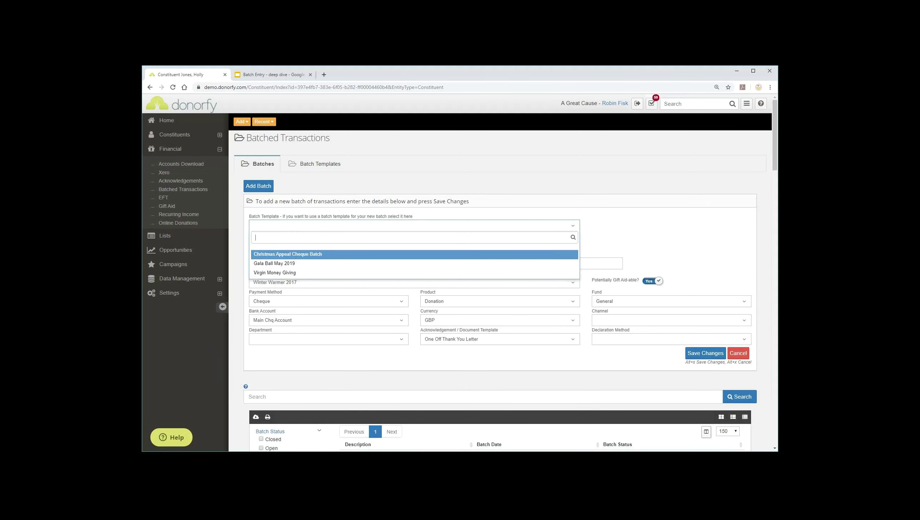
key(Return)
click(307, 245)
text(- CHRISTMAS 2019)
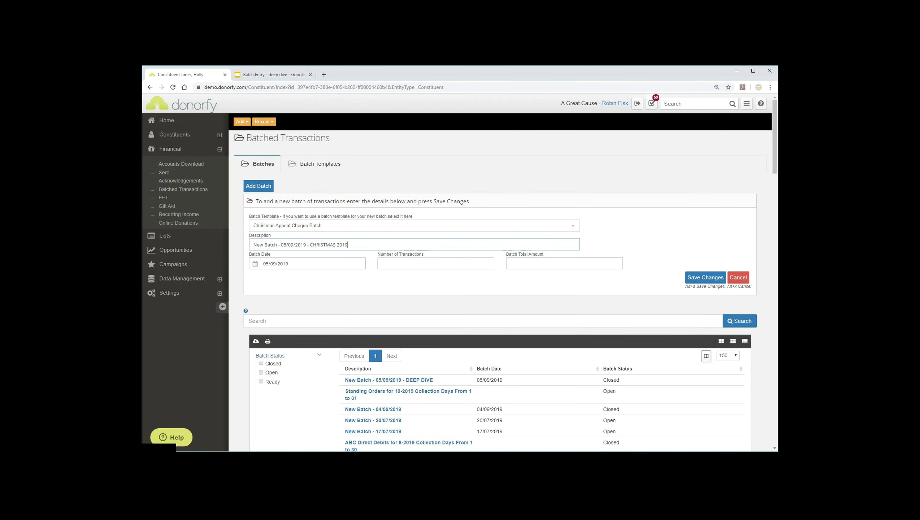
text( CHEQUES)
text( E)
- Set 20 expected transactions totalling 714, save the batch, and open it
click(401, 264)
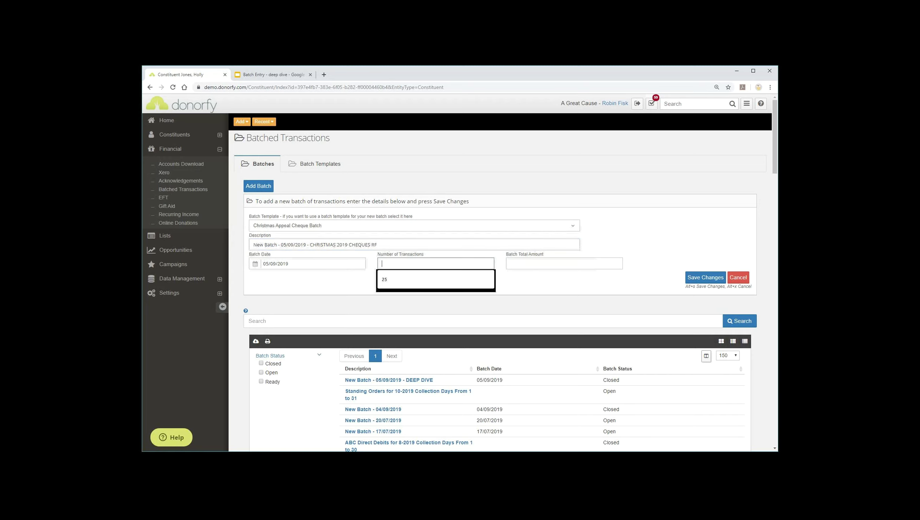
text(20)
click(565, 263)
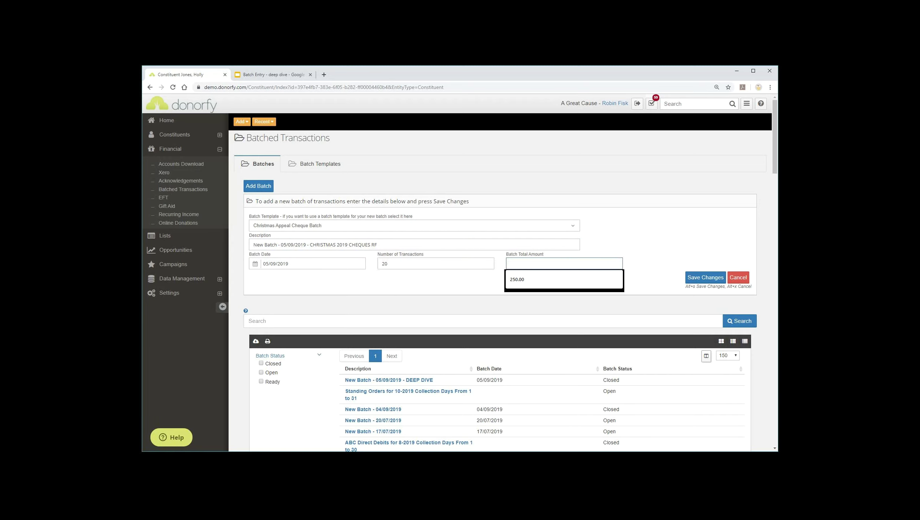
text(714)
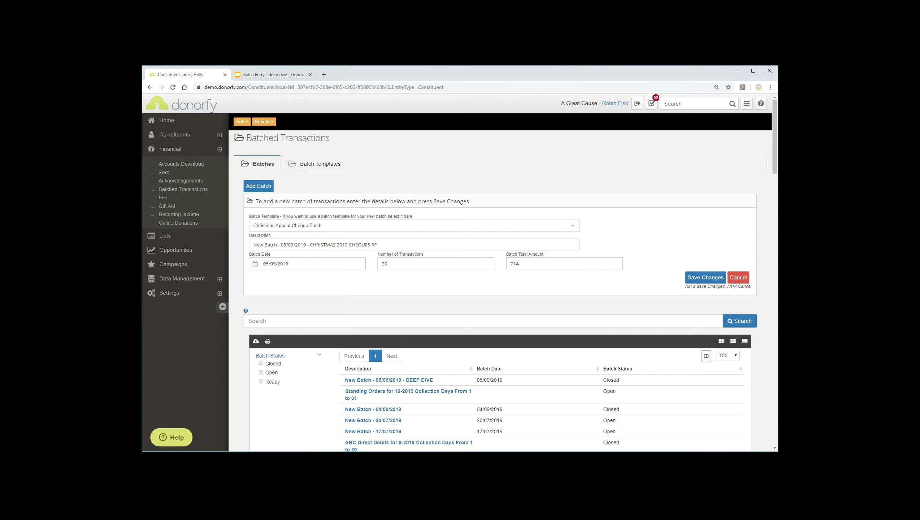
key(alt+s)
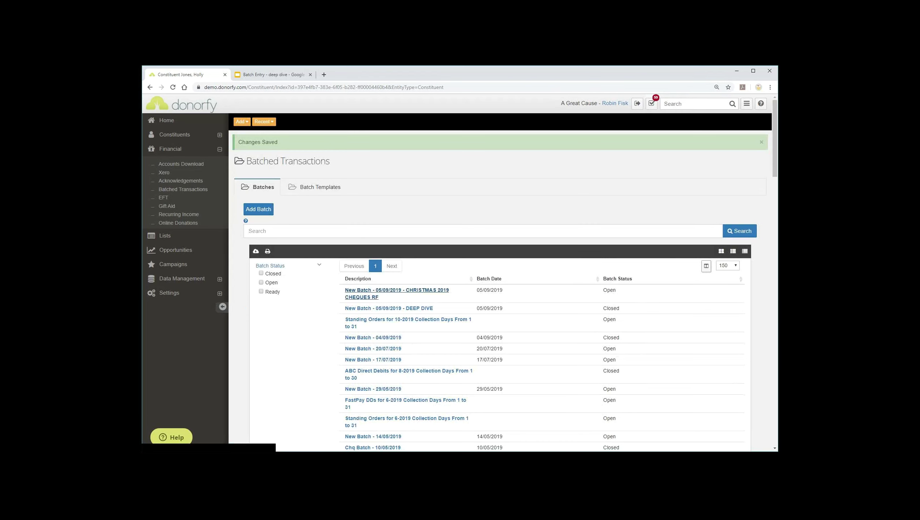
click(397, 290)
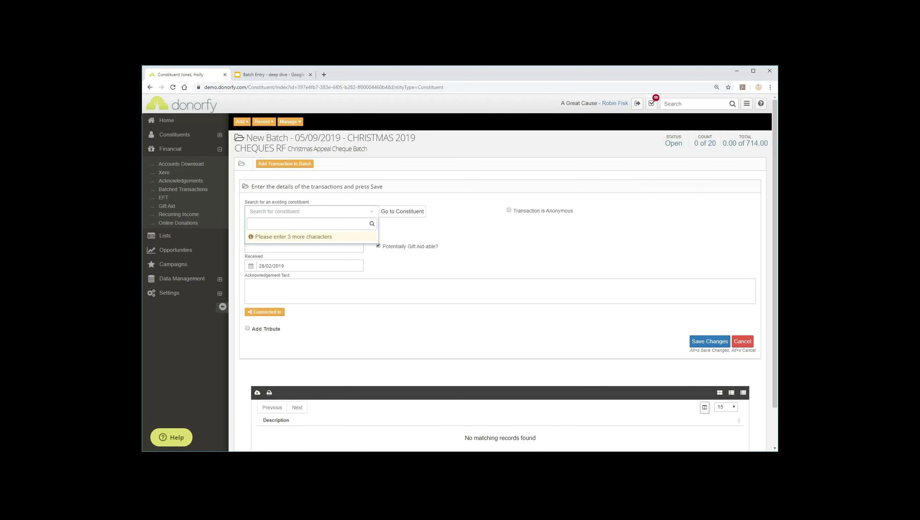
- Select the donor constituent, enter amount 10 and acknowledgement 'Happy Christmas to you too.'
scroll(460, 272, down, 1)
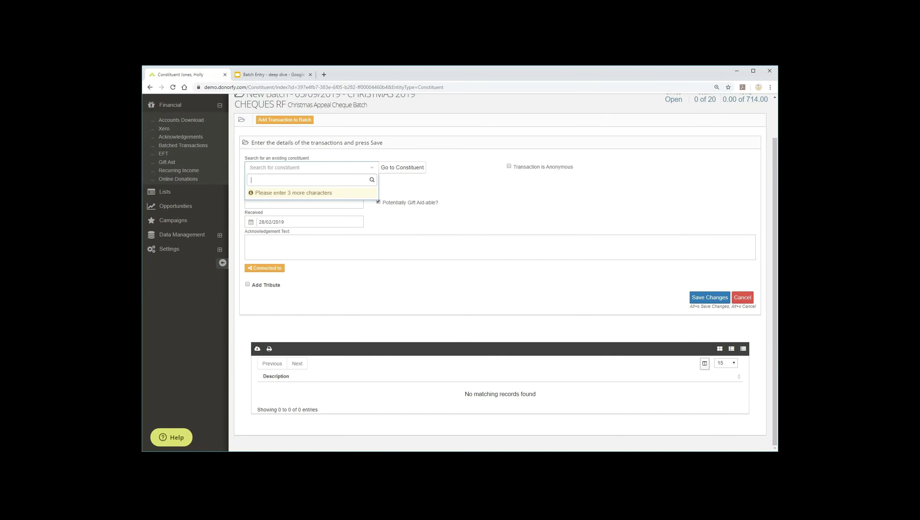
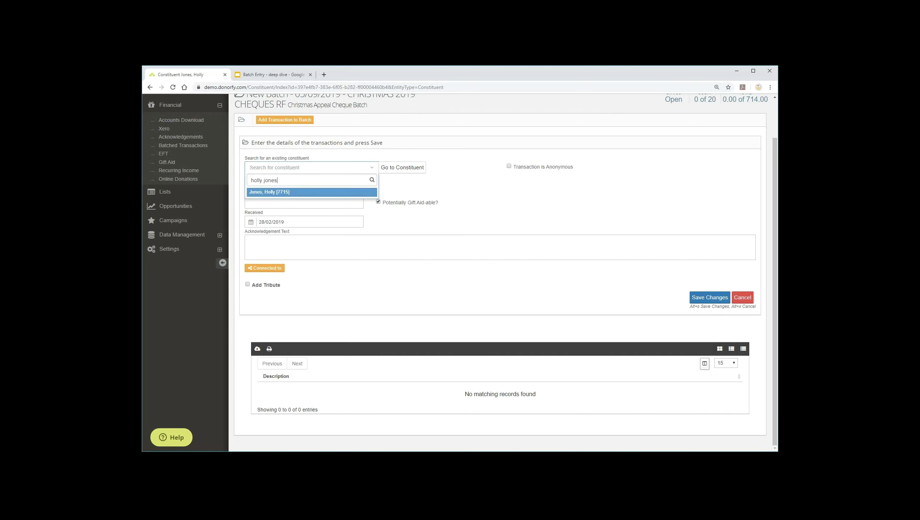
key(Return)
text(10)
key(Tab)
key(Tab)
key(Tab)
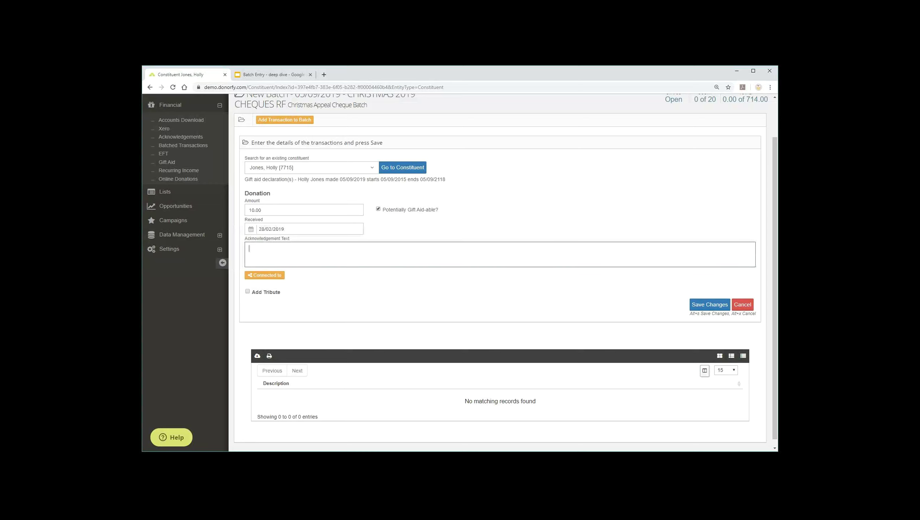
text(Happy Christmas to you too.)
key(Tab)
key(Tab)
key(Tab)
- Add a tribute with comment 'In loving memory' and save the donation to the batch
key(space)
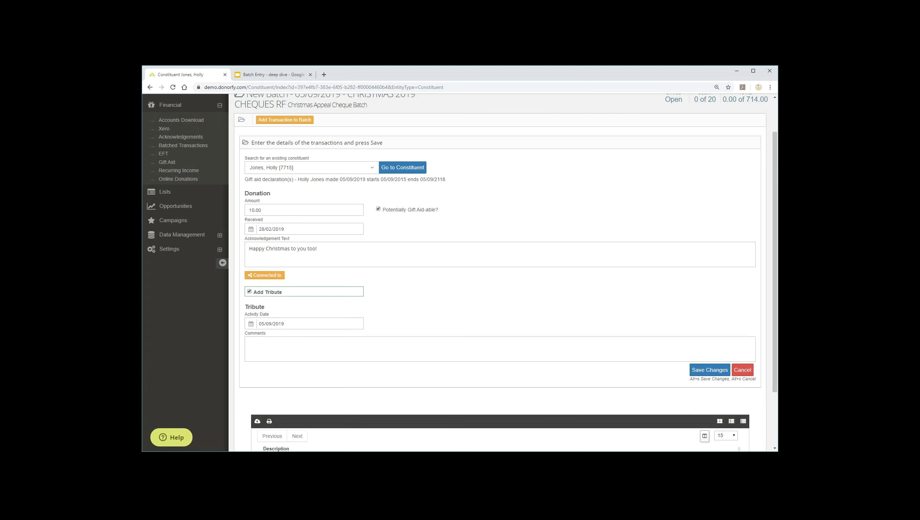
key(Tab)
key(Tab)
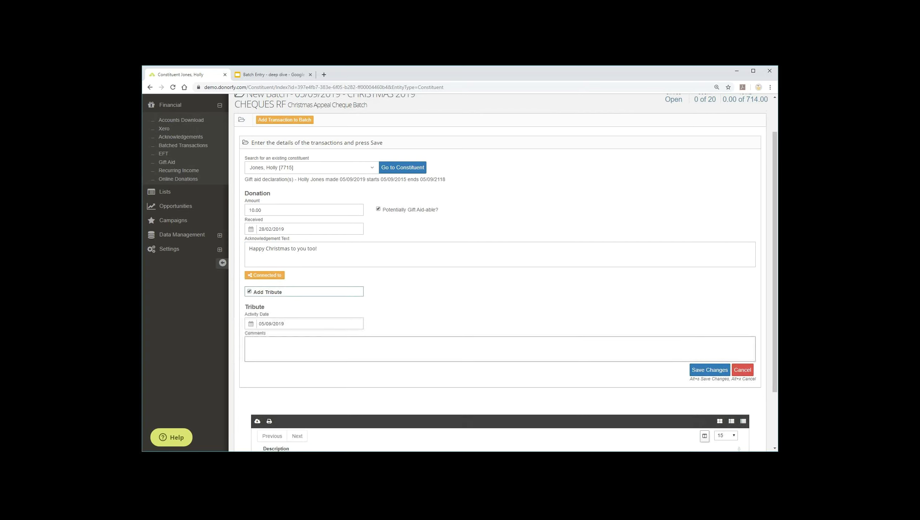
text(In loving)
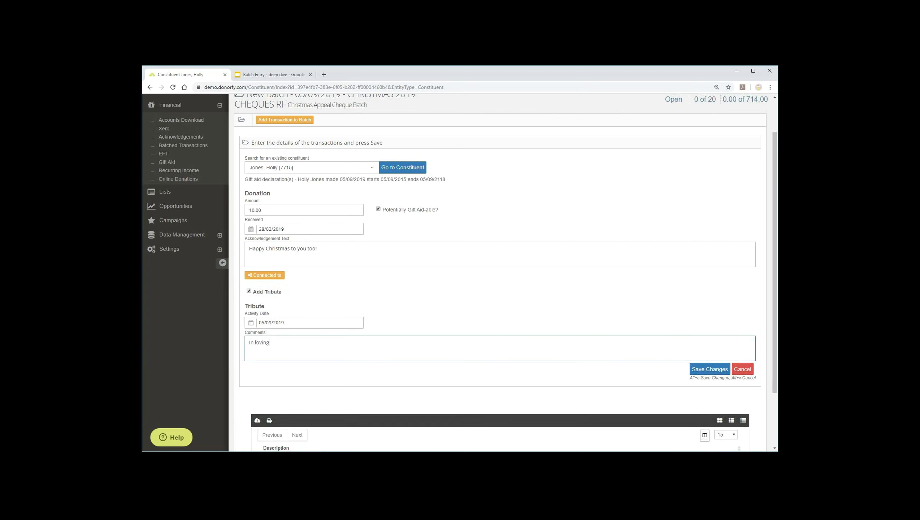
text( memory)
key(Tab)
key(Tab)
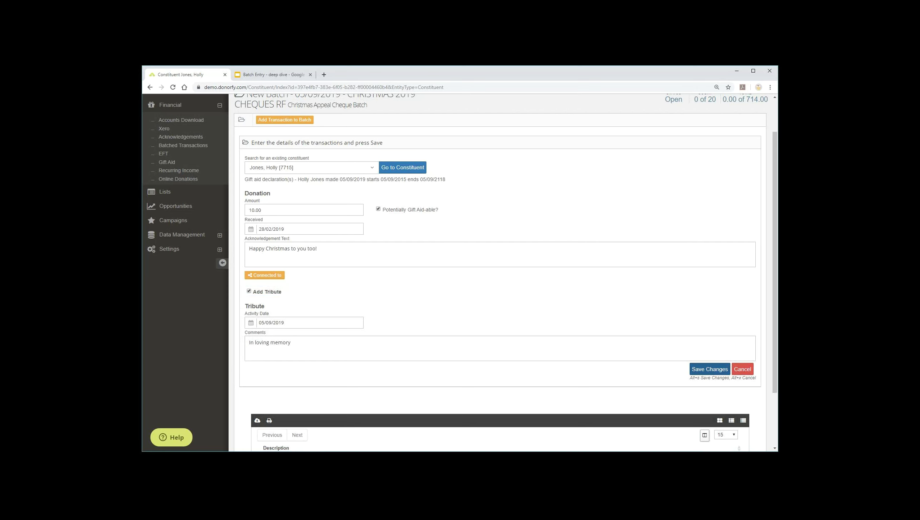
key(Return)
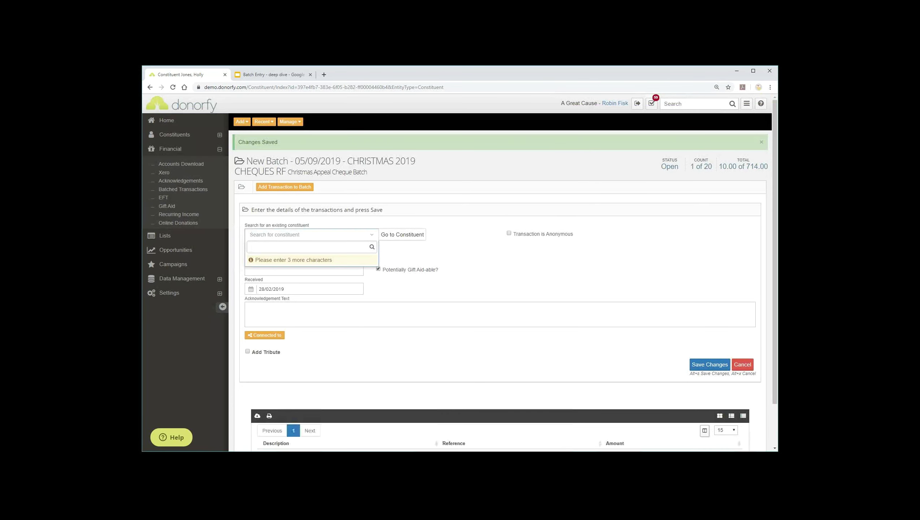
key(Escape)
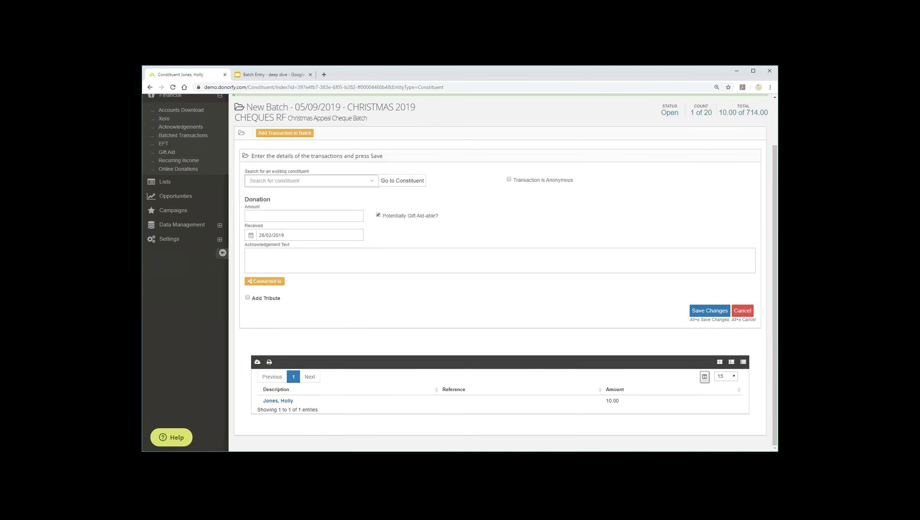
- Post the Christmas cheque batch, confirming the posting with Yes
click(704, 376)
scroll(704, 377, down, 4)
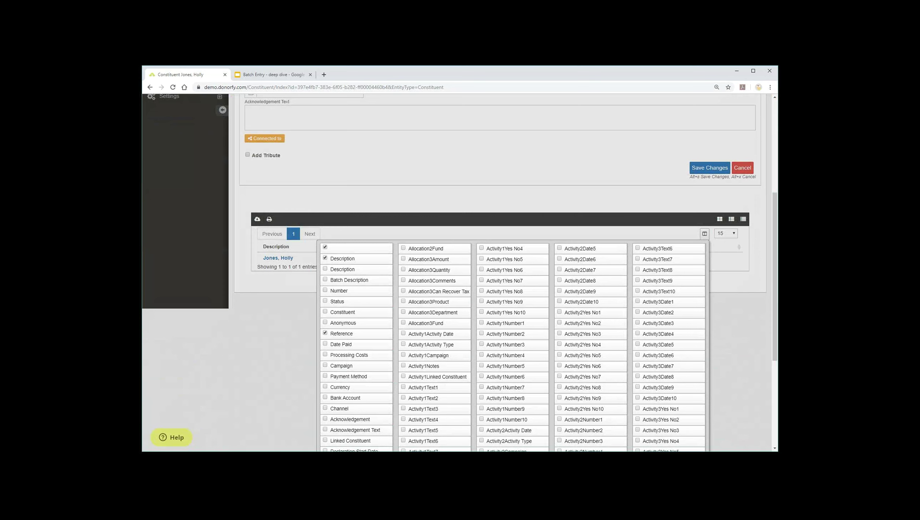
key(Escape)
scroll(502, 273, up, 4)
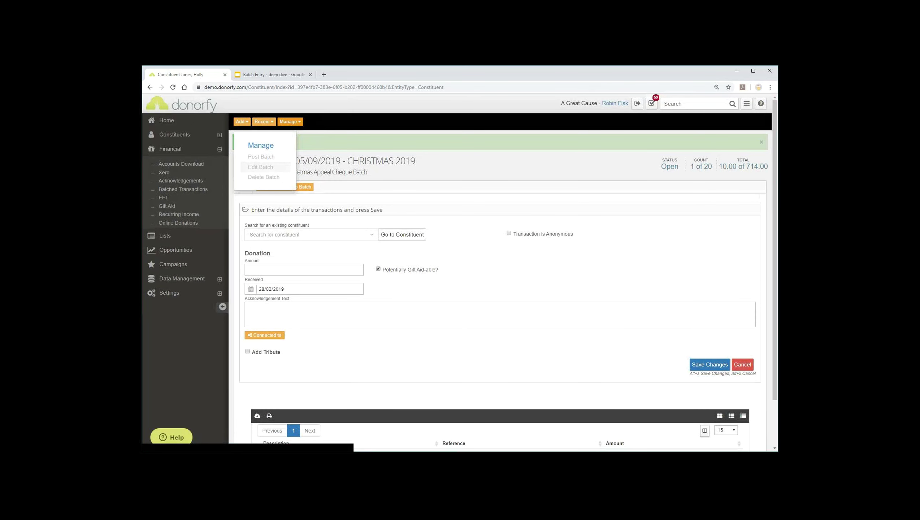
click(261, 156)
click(604, 259)
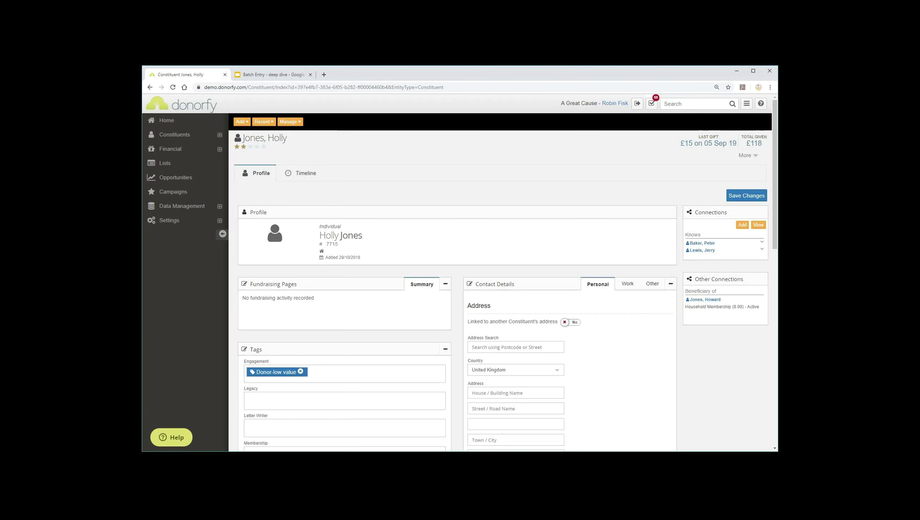
- View the donor's activity timeline, then switch back to the batch entry presentation
click(300, 173)
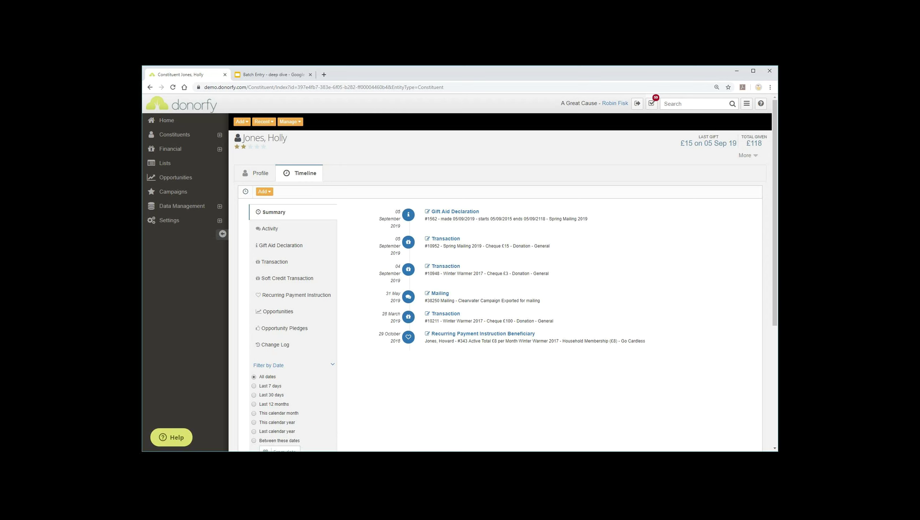
key(ctrl+Tab)
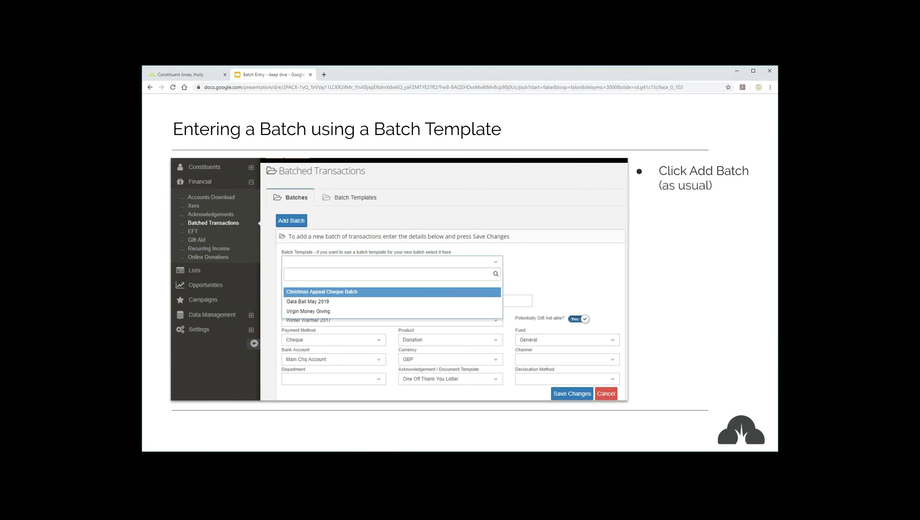
- Advance past the transaction entry and two-activities examples to the first EFT point
key(Right)
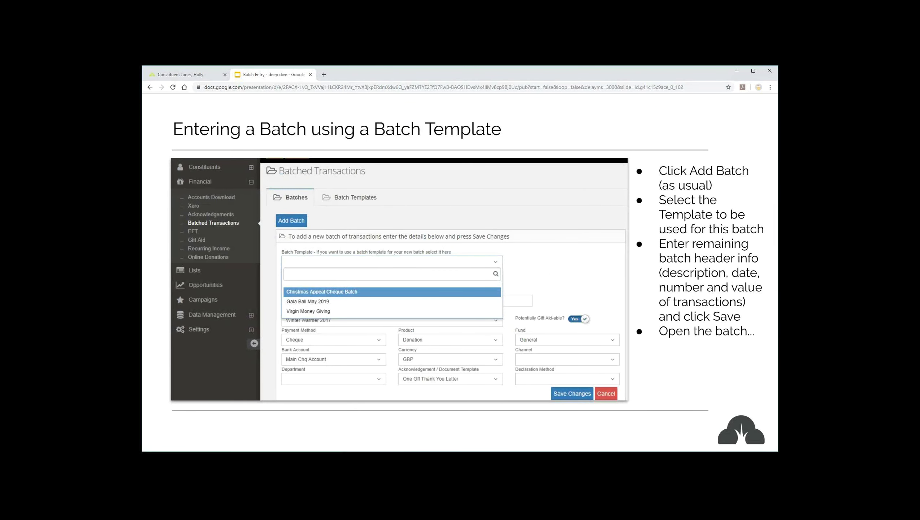
key(Right)
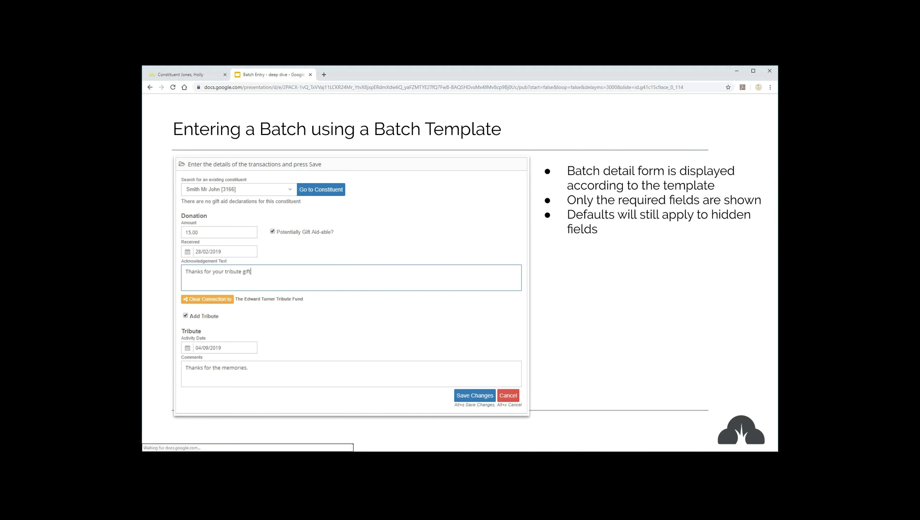
key(Right)
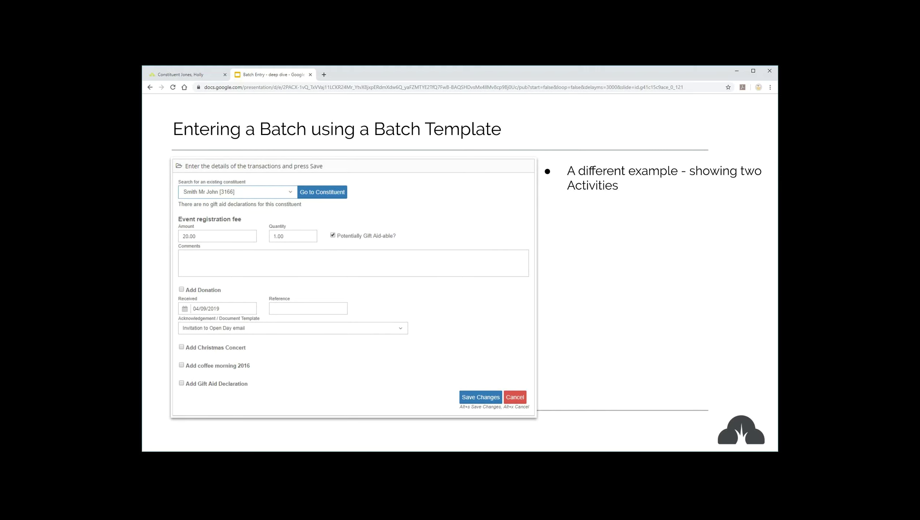
key(Right)
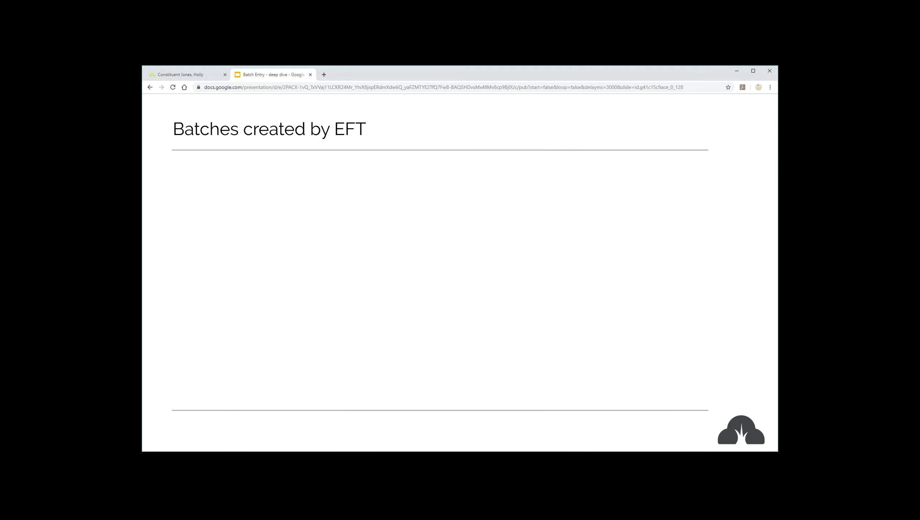
key(Right)
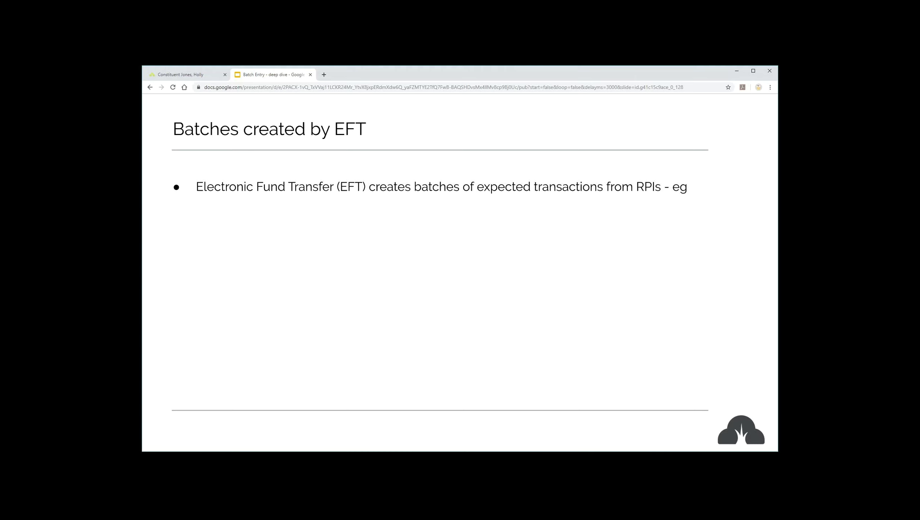
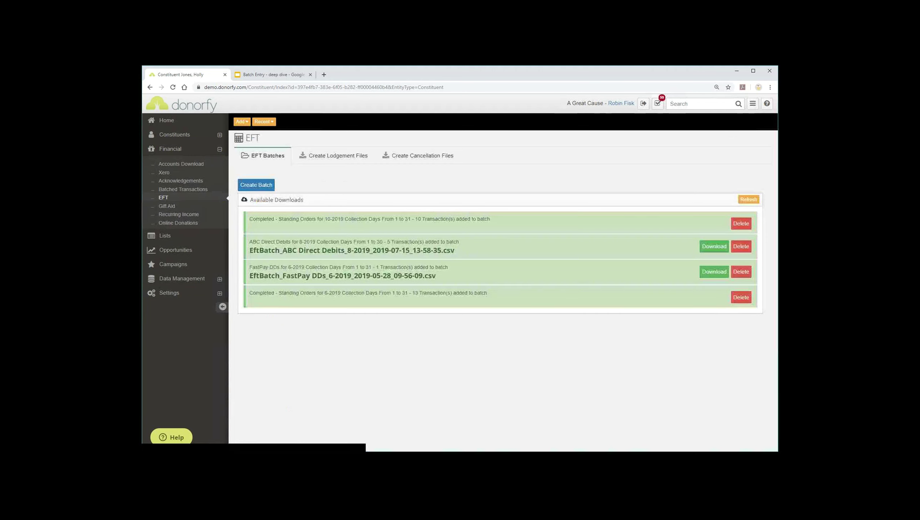
- Create a Standing Order EFT batch, then view it as Open in the Batched Transactions list
click(256, 185)
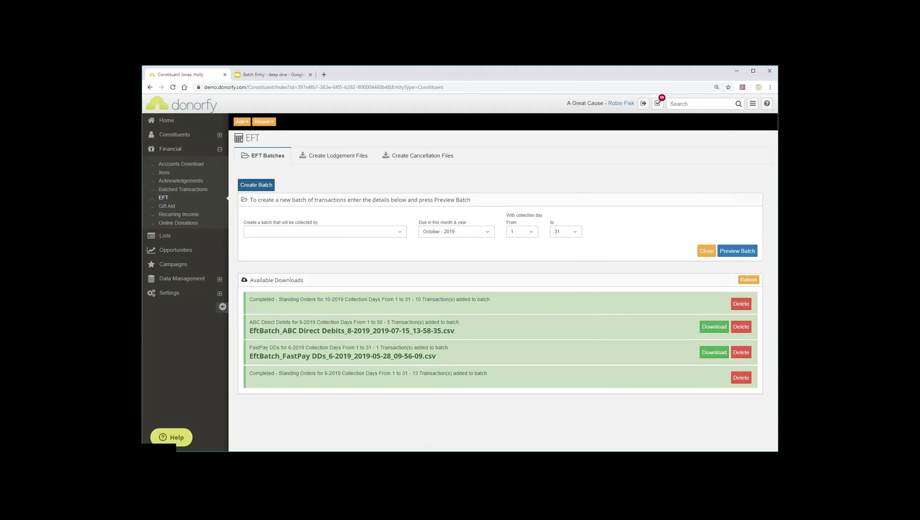
click(324, 232)
key(Return)
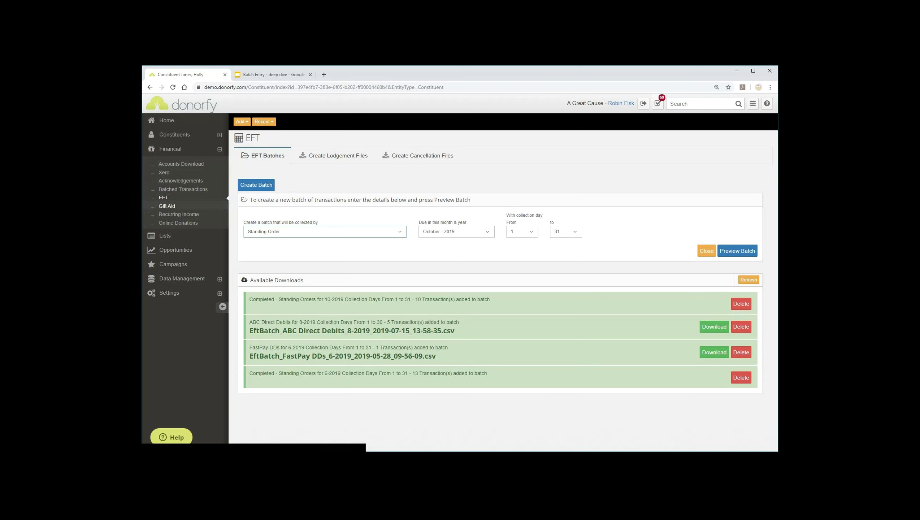
click(183, 189)
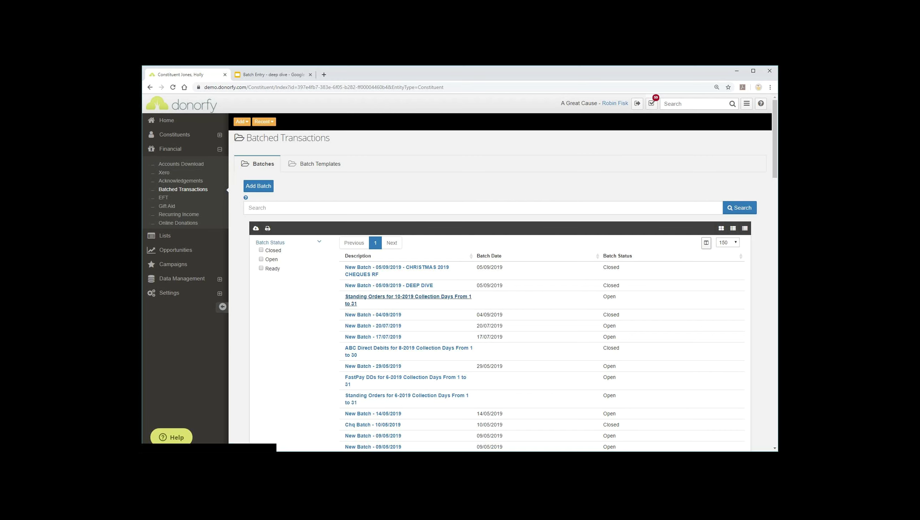
- Open the 'Standing Orders for 10-2019 Collection Days From 1 to 31' batch
click(408, 297)
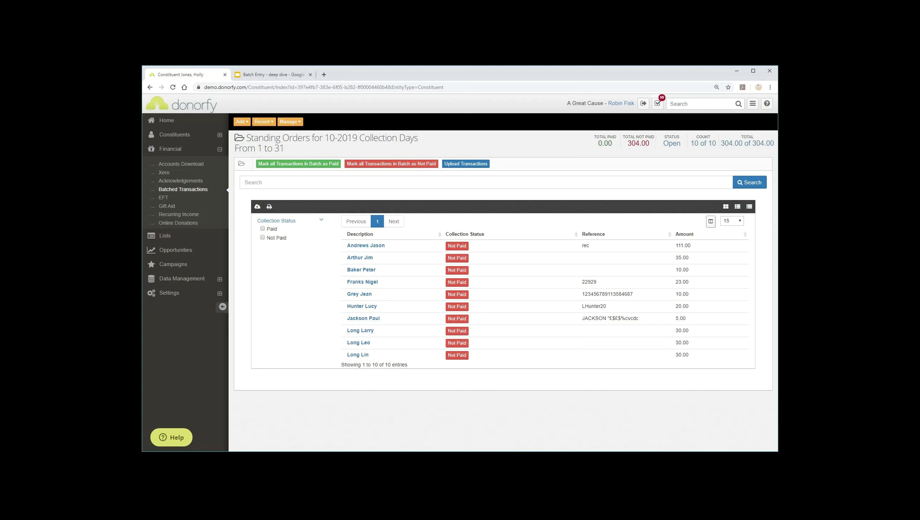
- Mark the 111.00 and fifth-row 10.00 transactions as Paid individually
double_click(586, 246)
click(457, 246)
double_click(607, 294)
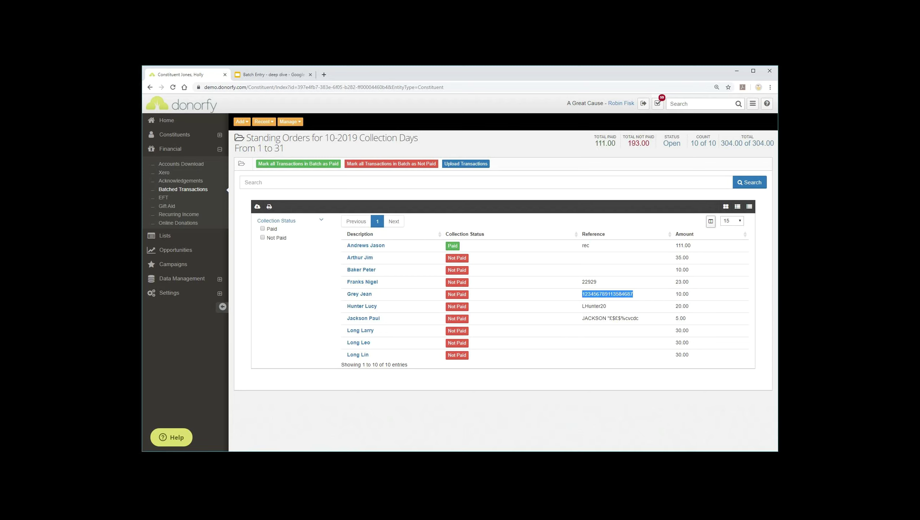
click(457, 294)
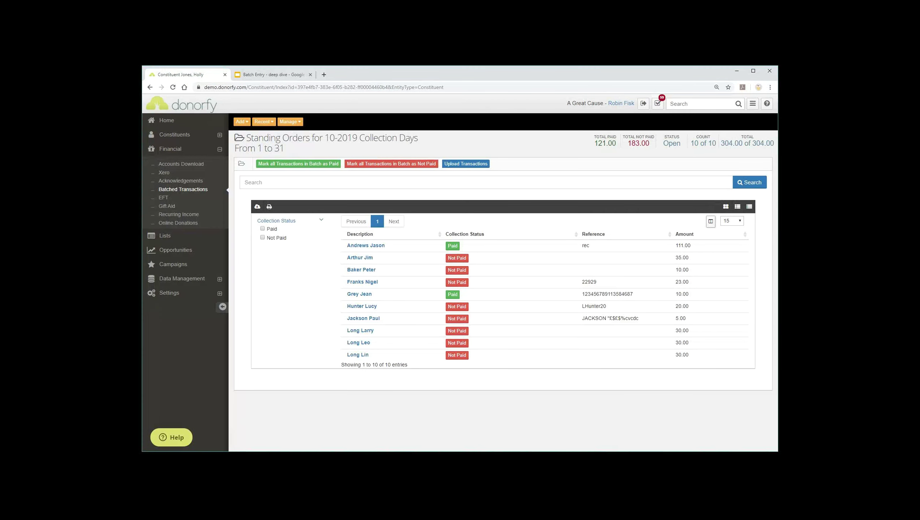
- Mark all transactions Paid, revert the 23.00 and 20.00 ones to Not Paid, and open the upload panel
click(298, 163)
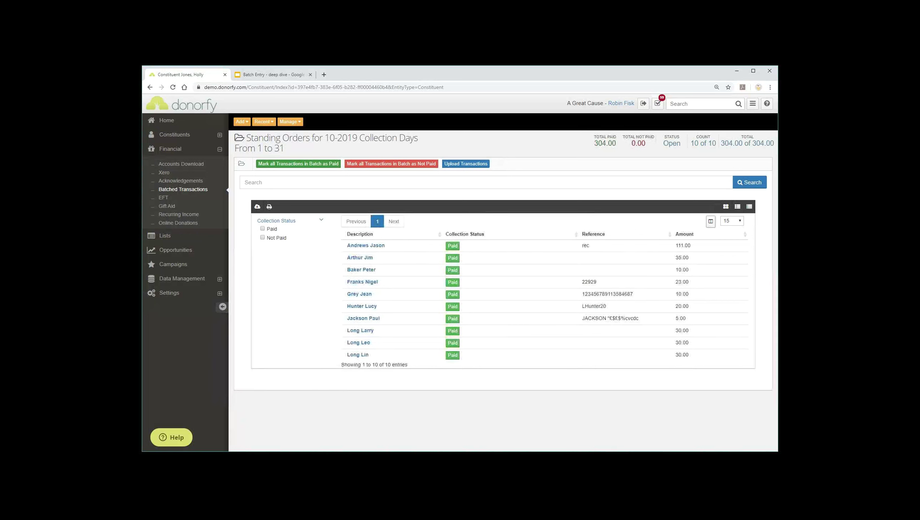
click(452, 282)
click(452, 306)
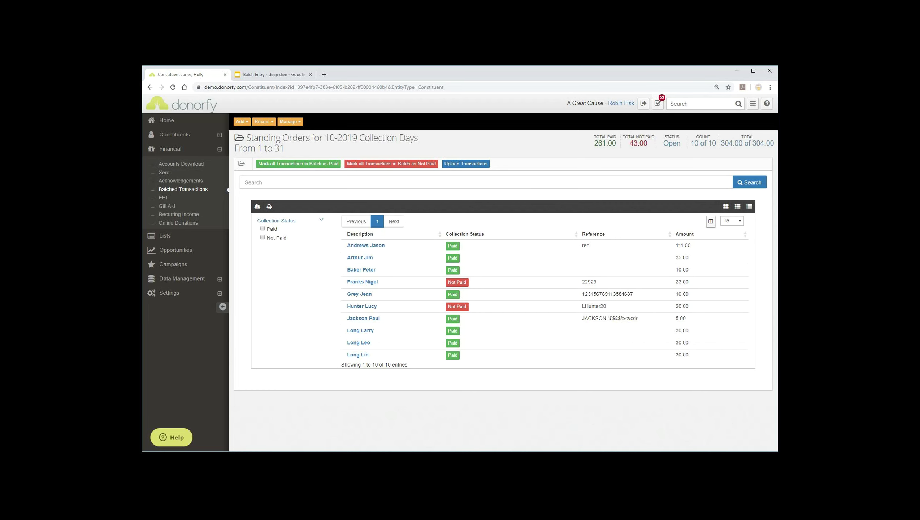
click(466, 164)
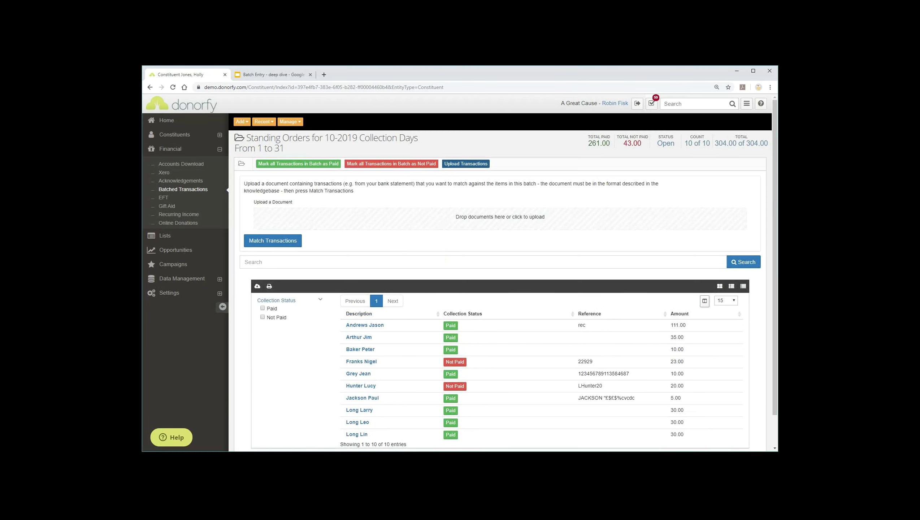
- Collapse the Upload Transactions panel, leaving 261.00 paid and 43.00 not paid
click(465, 163)
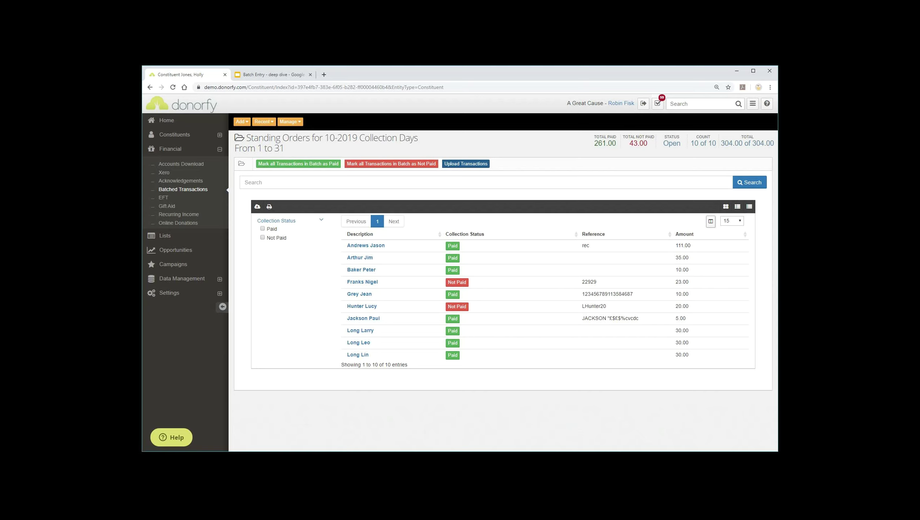
double_click(639, 143)
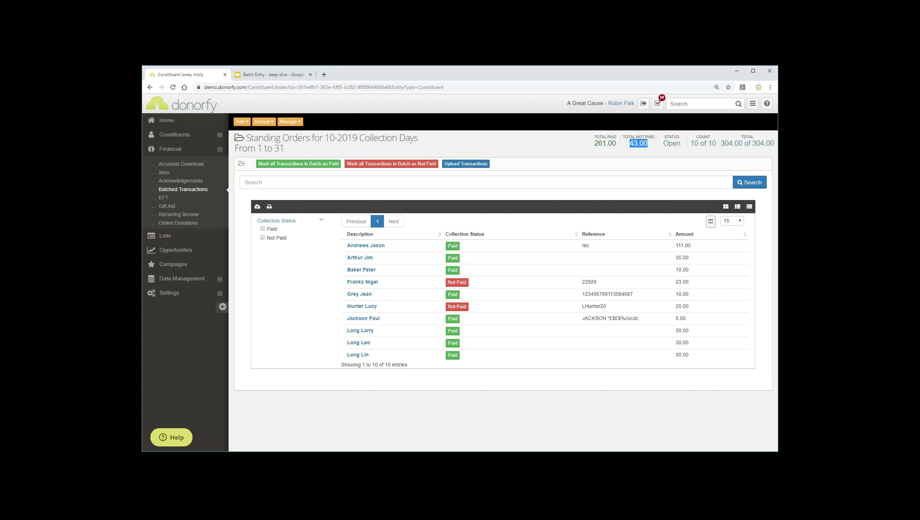
click(639, 146)
click(290, 122)
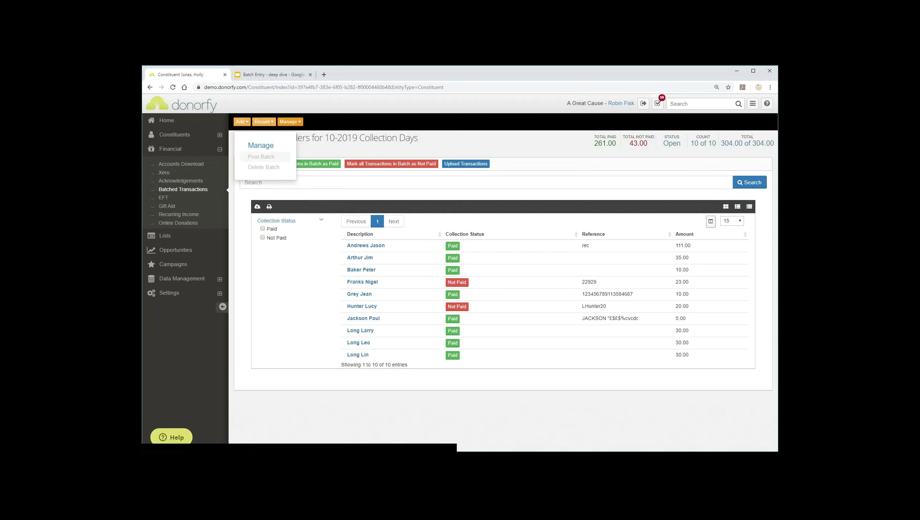
key(Escape)
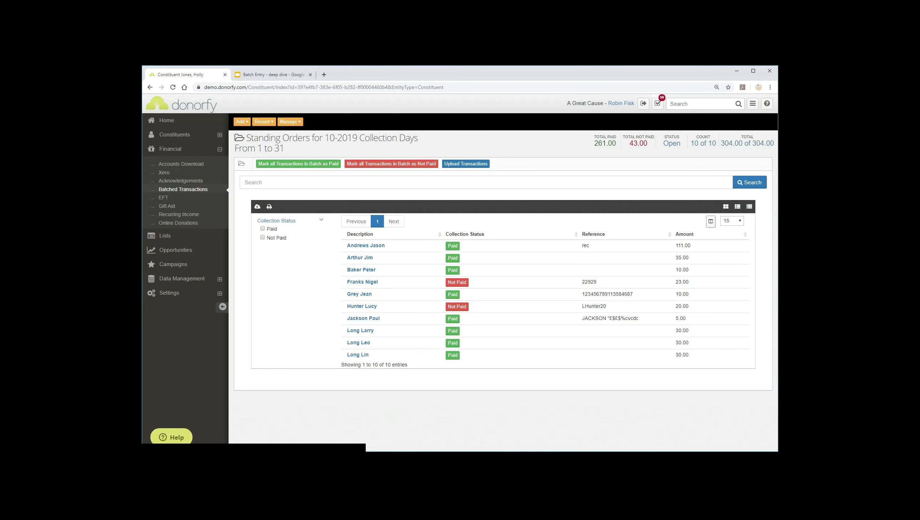
click(274, 75)
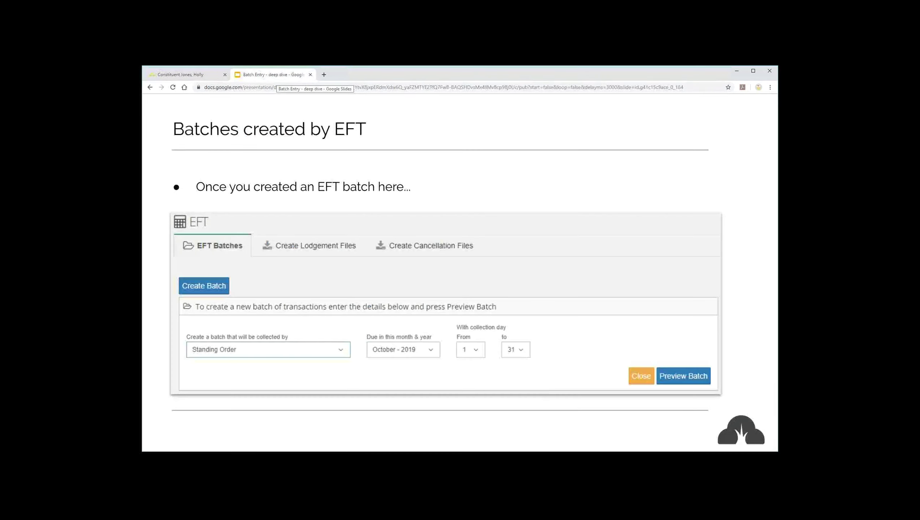
key(Right)
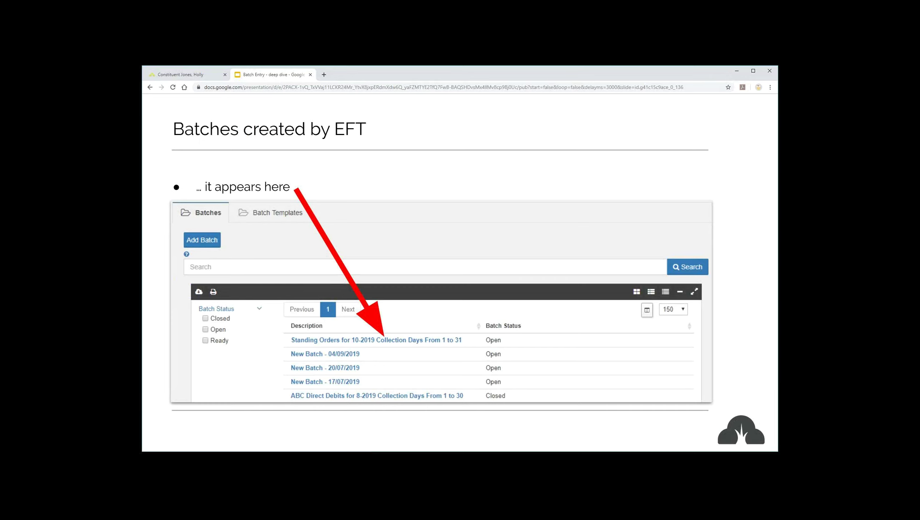
key(Right)
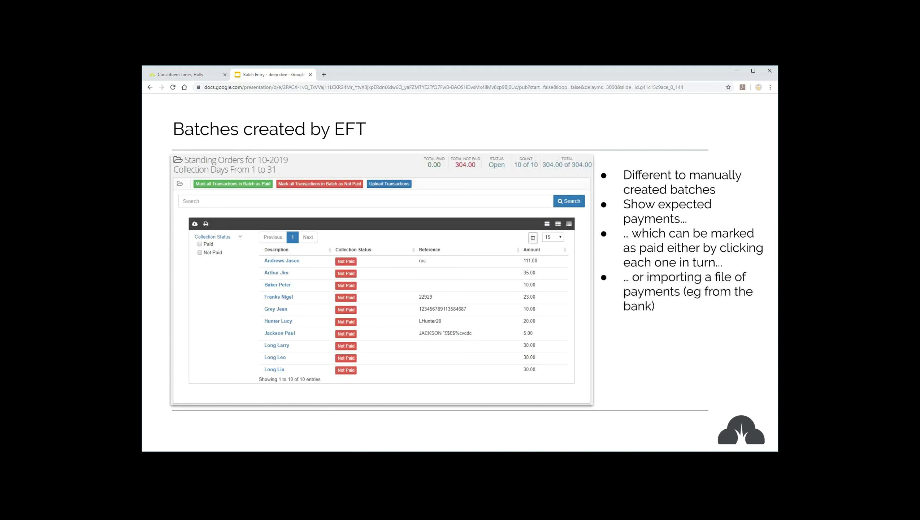
key(Right)
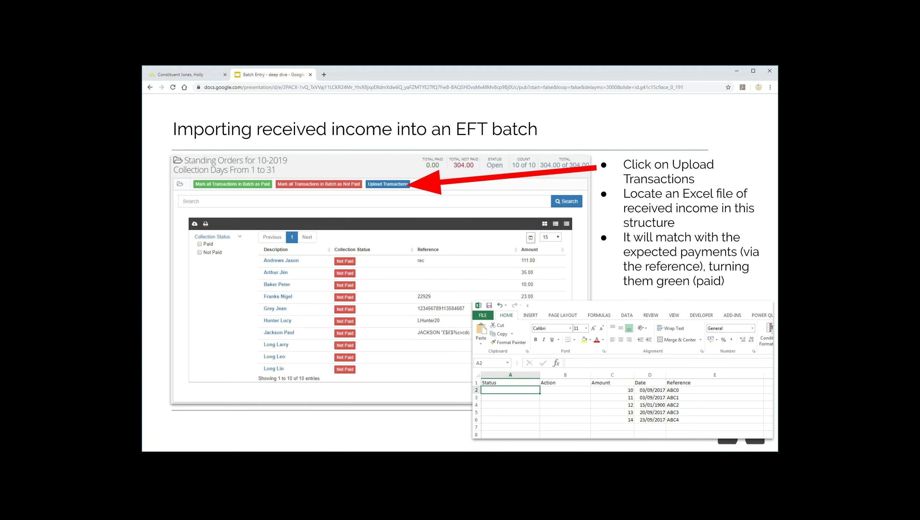
key(Right)
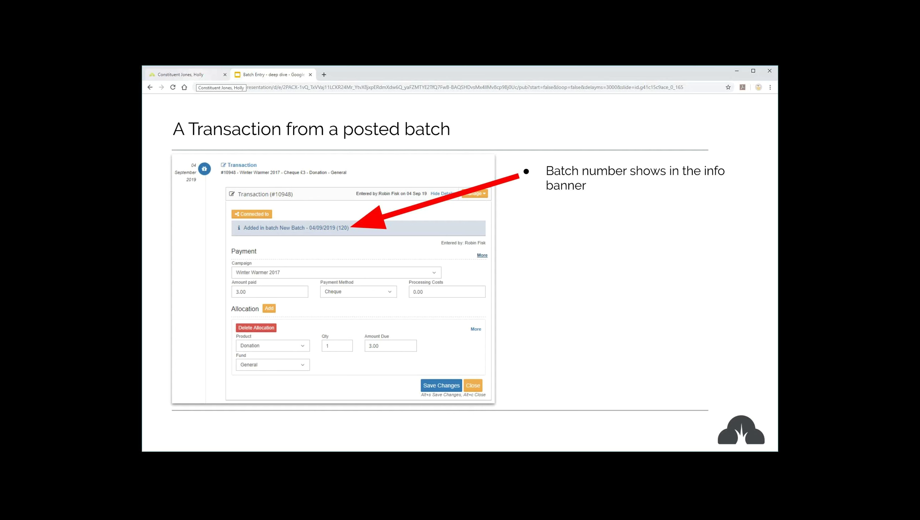
click(190, 75)
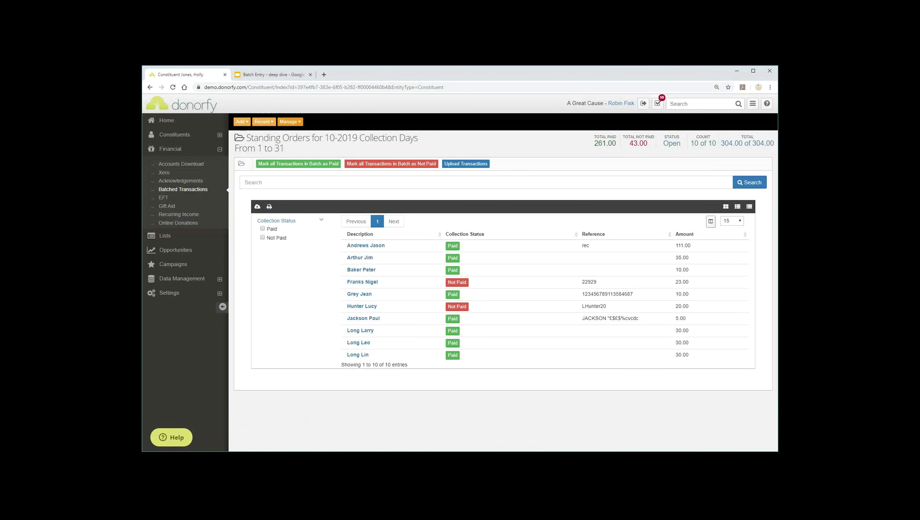
- Open a recently viewed constituent's timeline from the Recent list
click(263, 121)
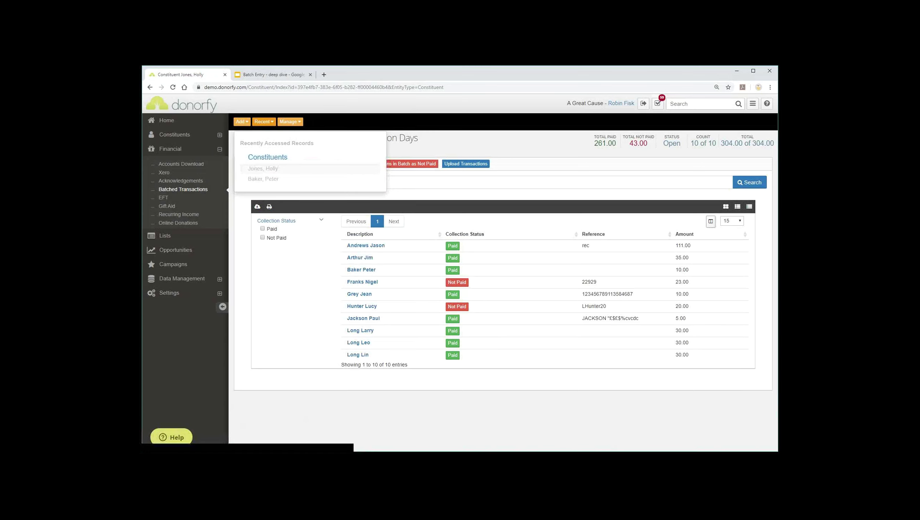
click(263, 169)
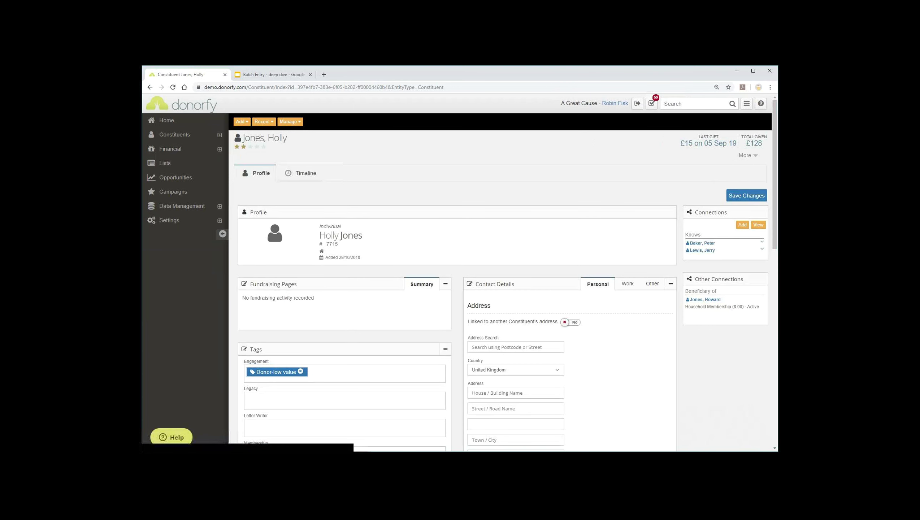
click(301, 173)
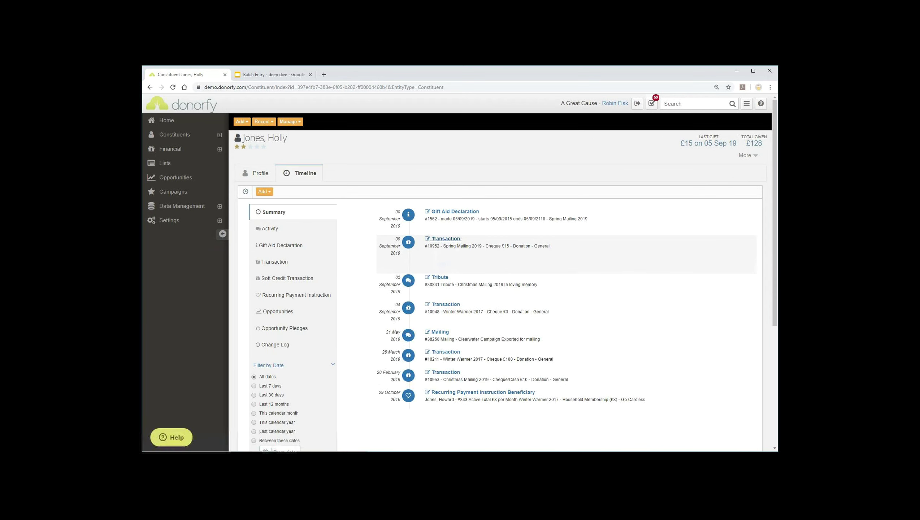
click(446, 238)
scroll(459, 274, down, 3)
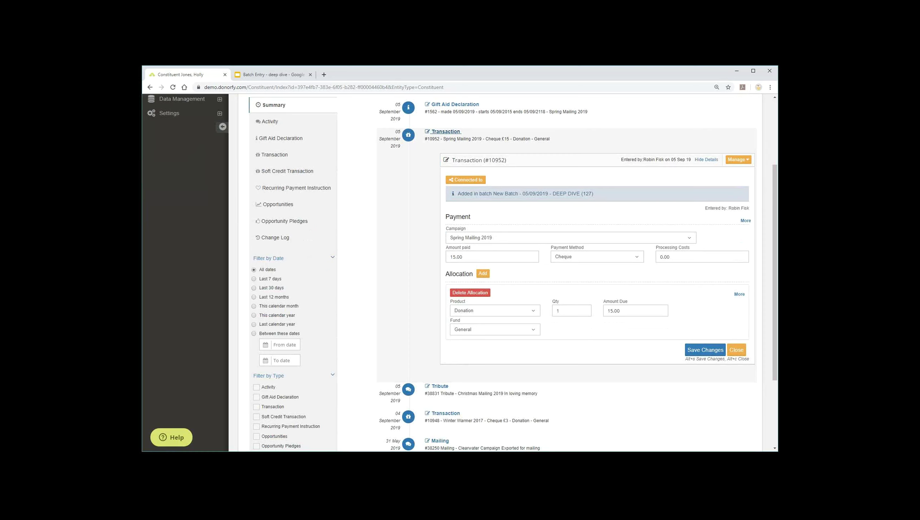
drag(594, 193, 543, 193)
click(542, 193)
key(ctrl+Tab)
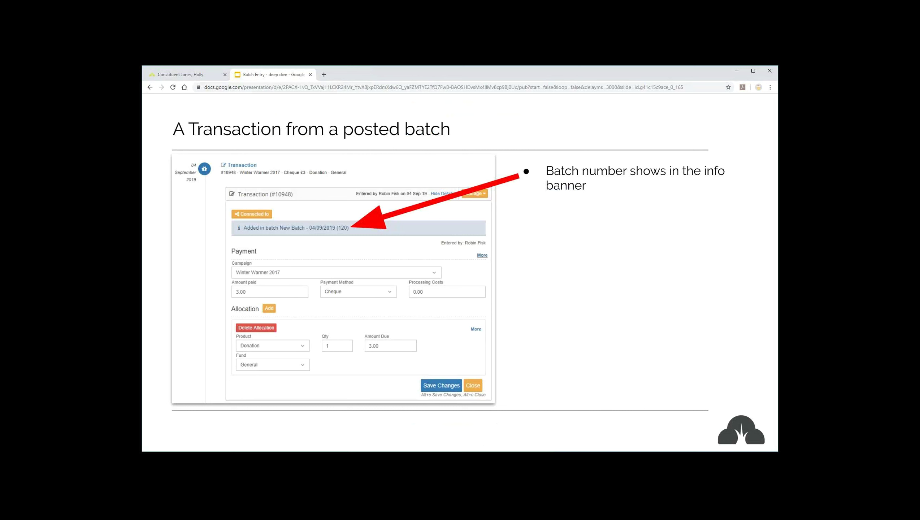
- Advance the slides to 'A Transaction List' and return to Donorfy
key(Right)
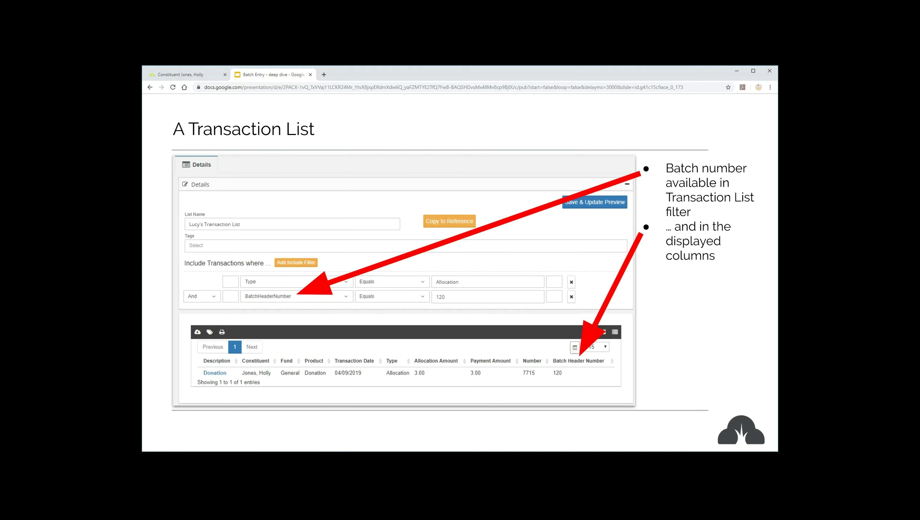
key(ctrl+1)
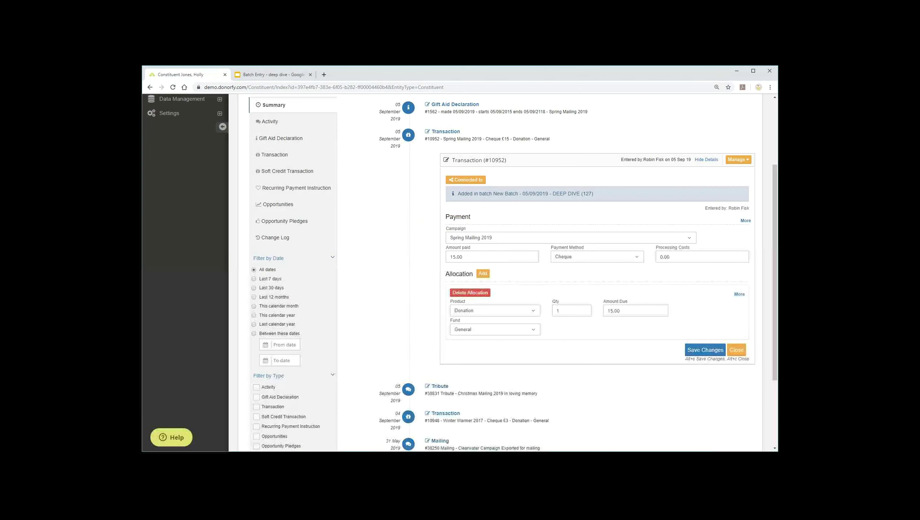
- View the closed CHRISTMAS 2019 CHEQUES RF batch, then advance the slides to 'Batch type comparison'
scroll(175, 177, up, 3)
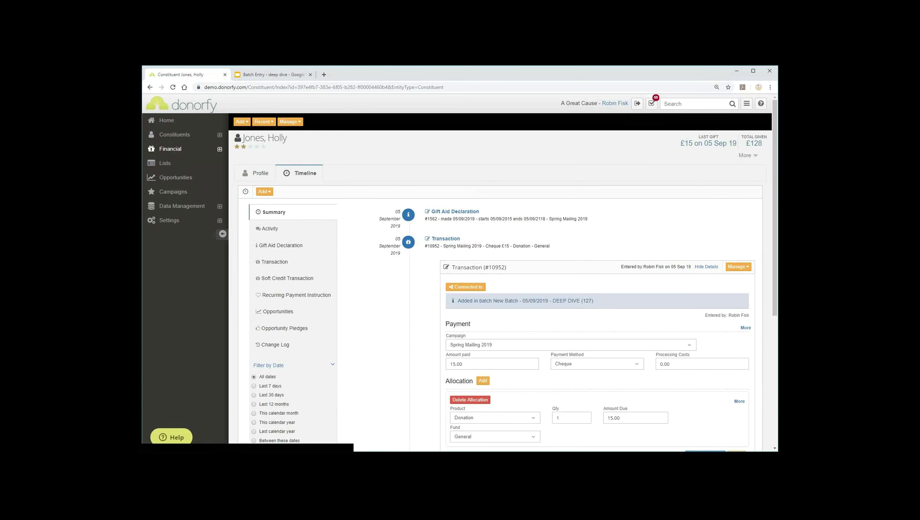
click(220, 149)
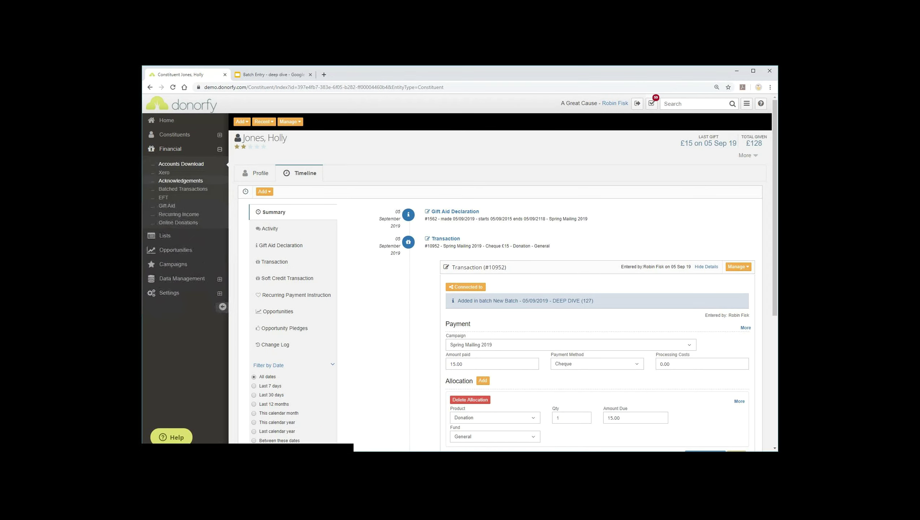
click(183, 189)
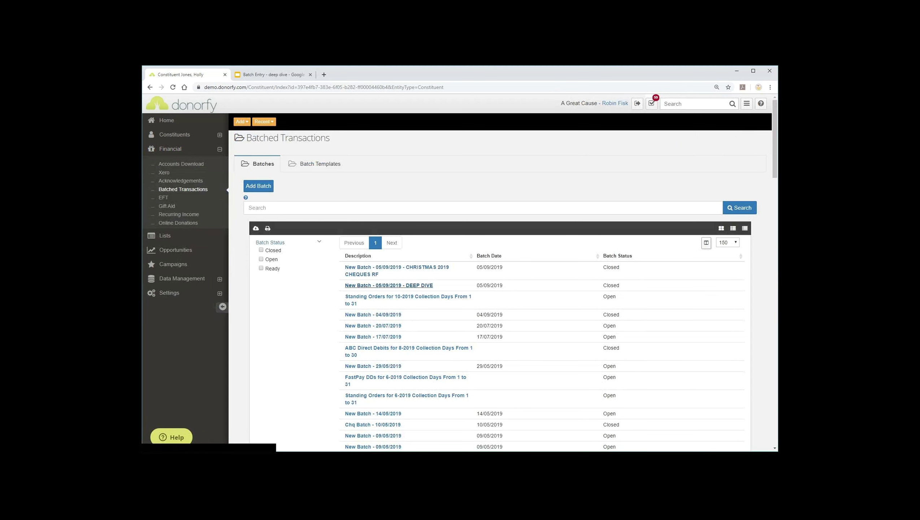
click(396, 267)
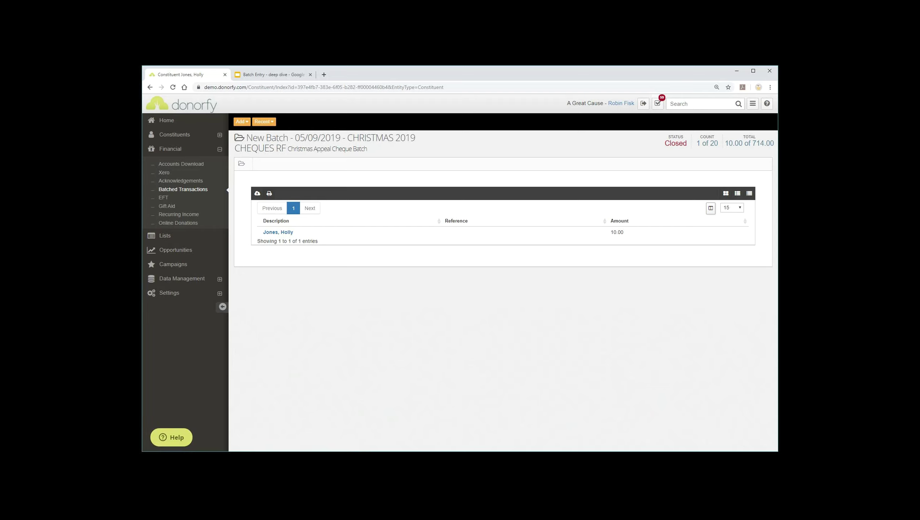
key(ctrl+Tab)
key(Right)
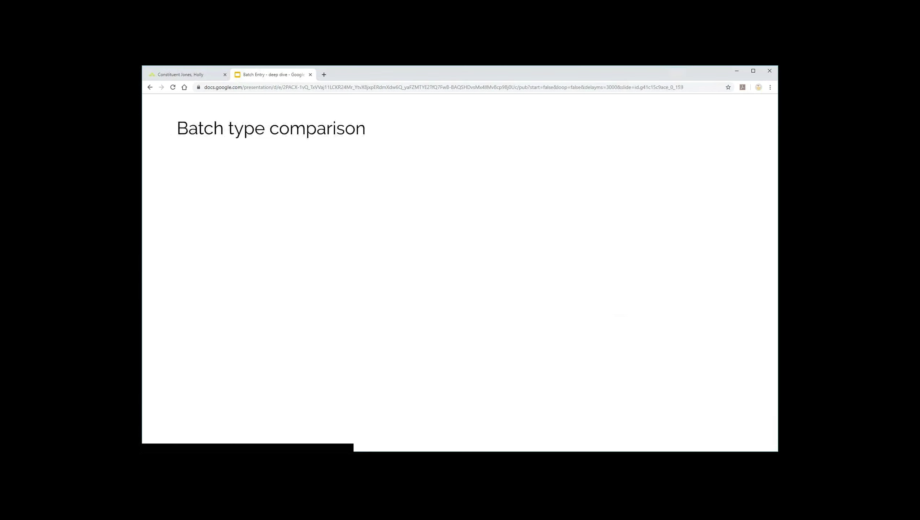